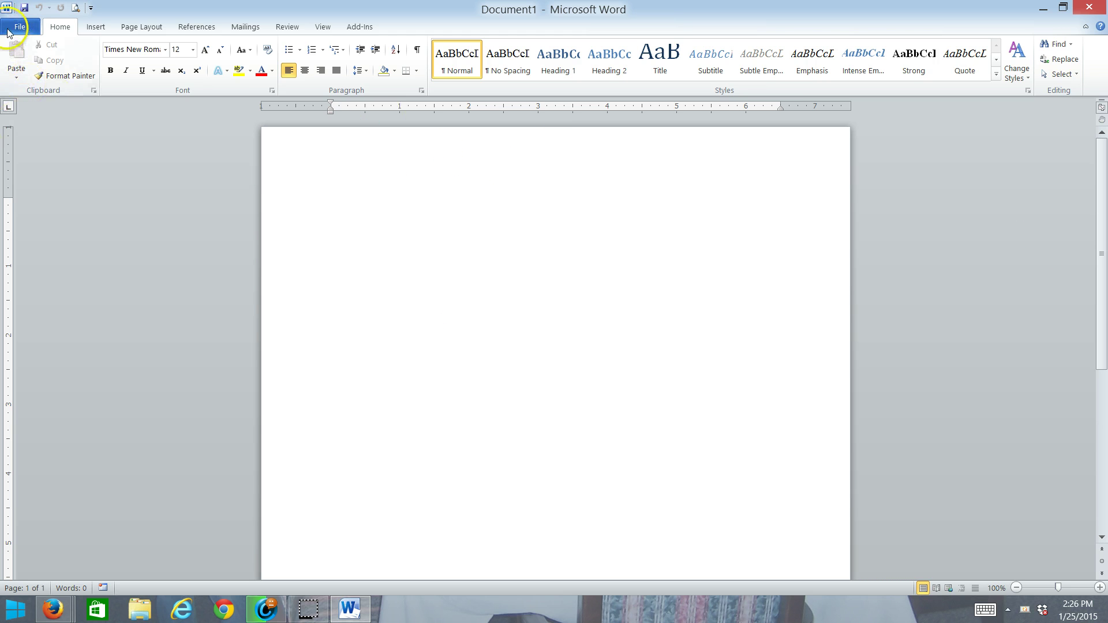
# Review the document's information, and check the Save As dialog without saving, skipping the Advanced SystemCare notice.
pyautogui.click(15, 30)
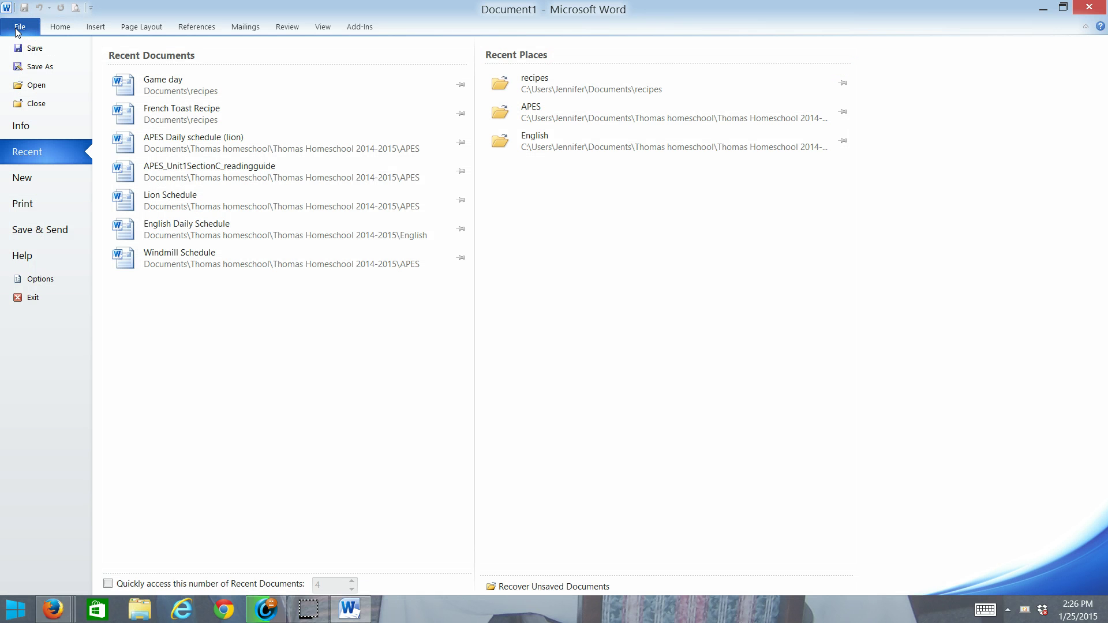
pyautogui.click(21, 125)
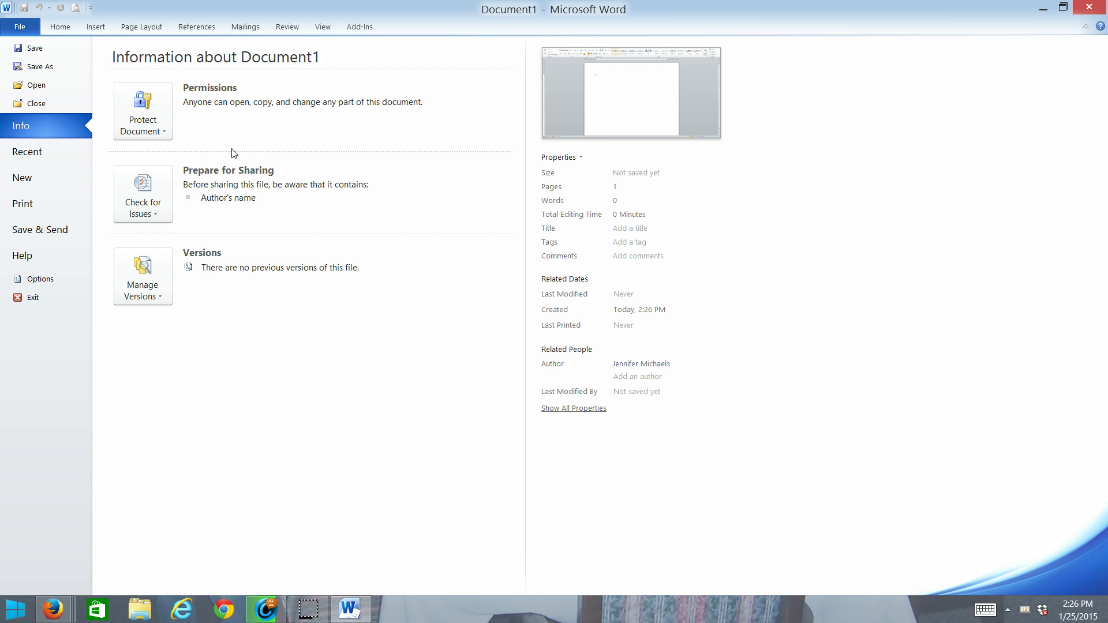
pyautogui.click(36, 67)
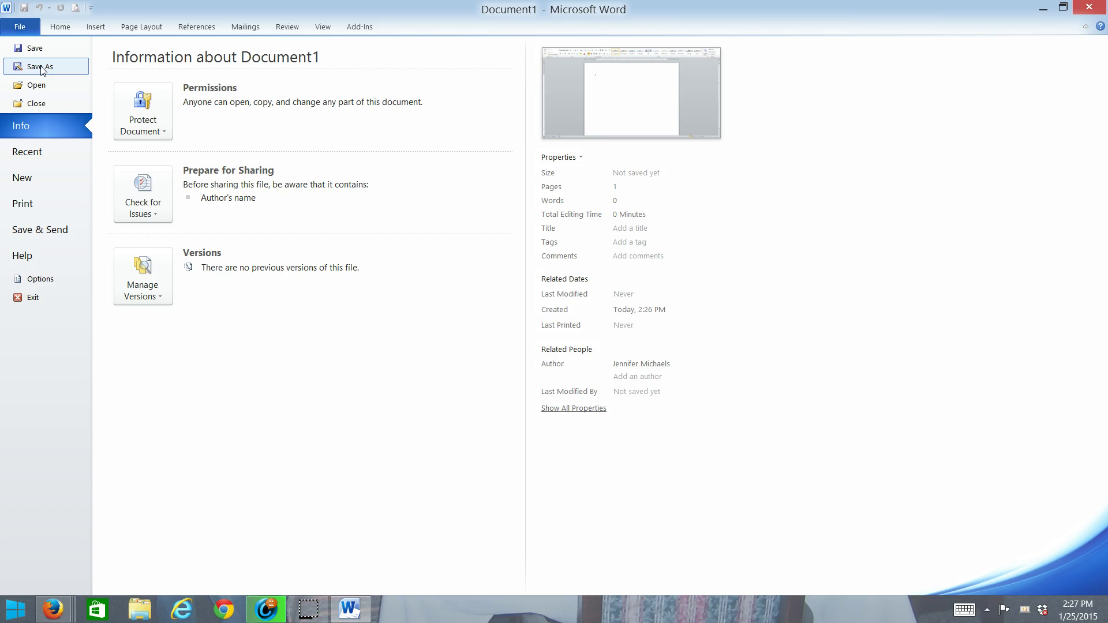
pyautogui.click(41, 68)
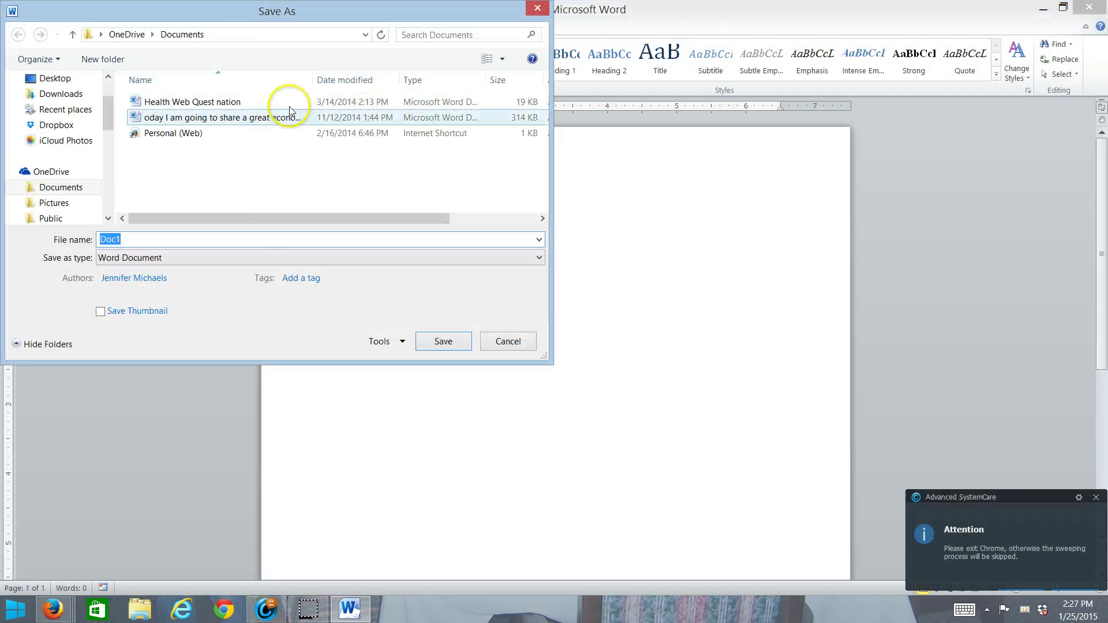
pyautogui.click(503, 345)
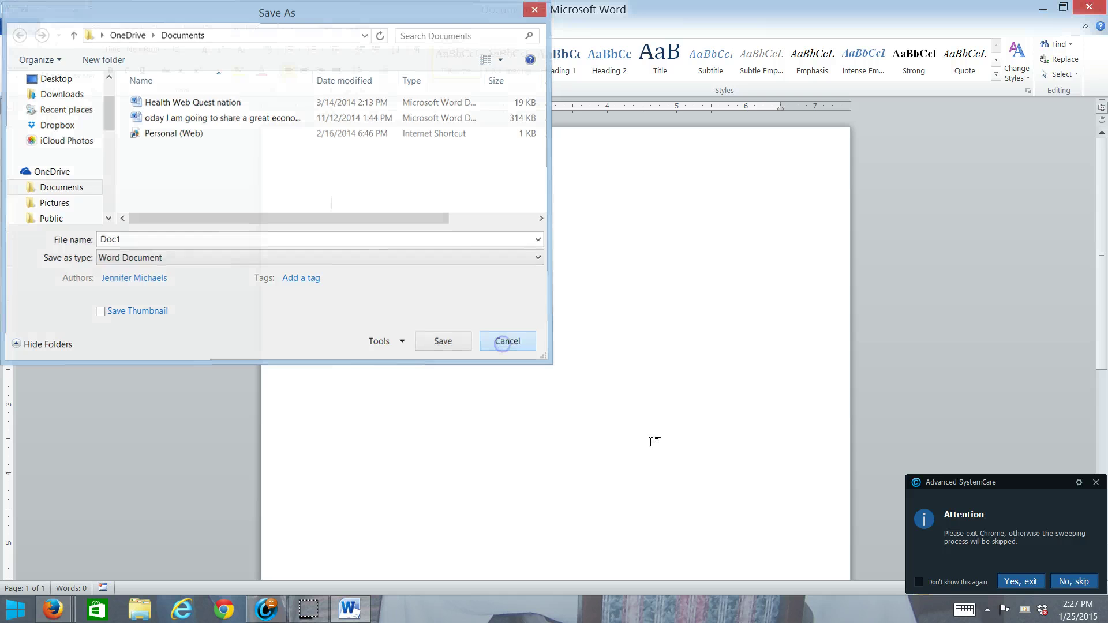
pyautogui.click(1074, 581)
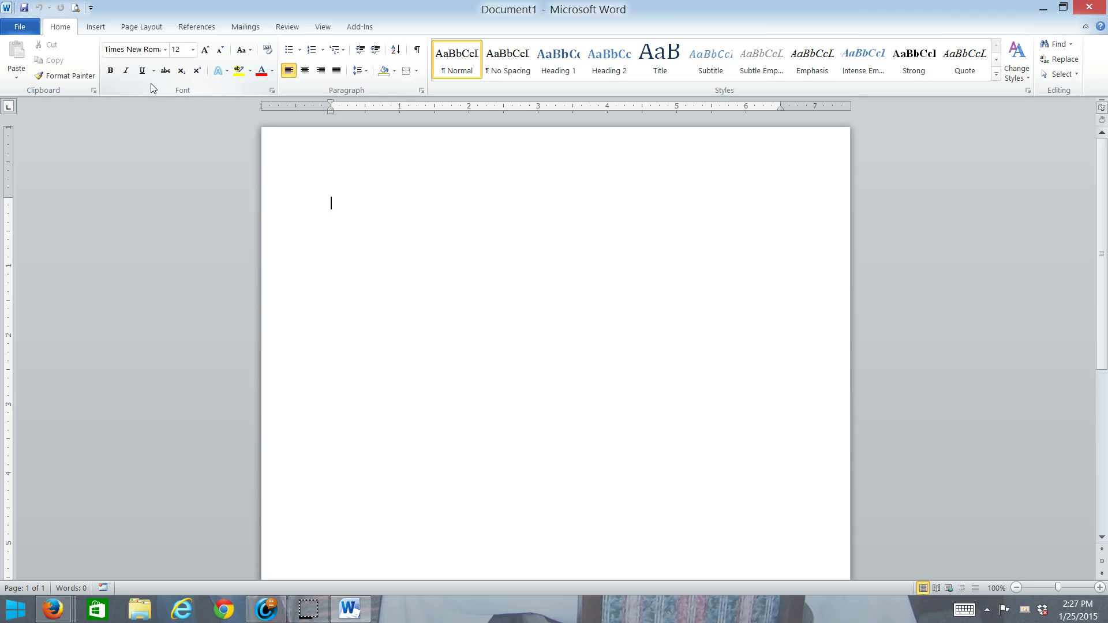
# Show the Documents folder of This PC in the Save As dialog and close it without saving.
pyautogui.click(20, 27)
pyautogui.click(35, 66)
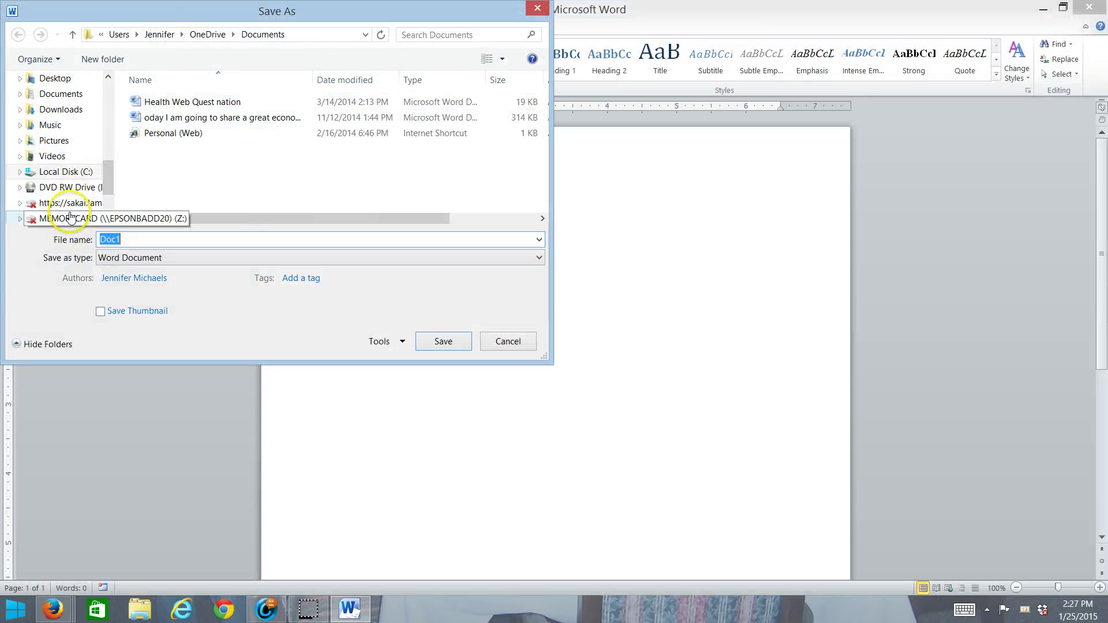
pyautogui.click(74, 94)
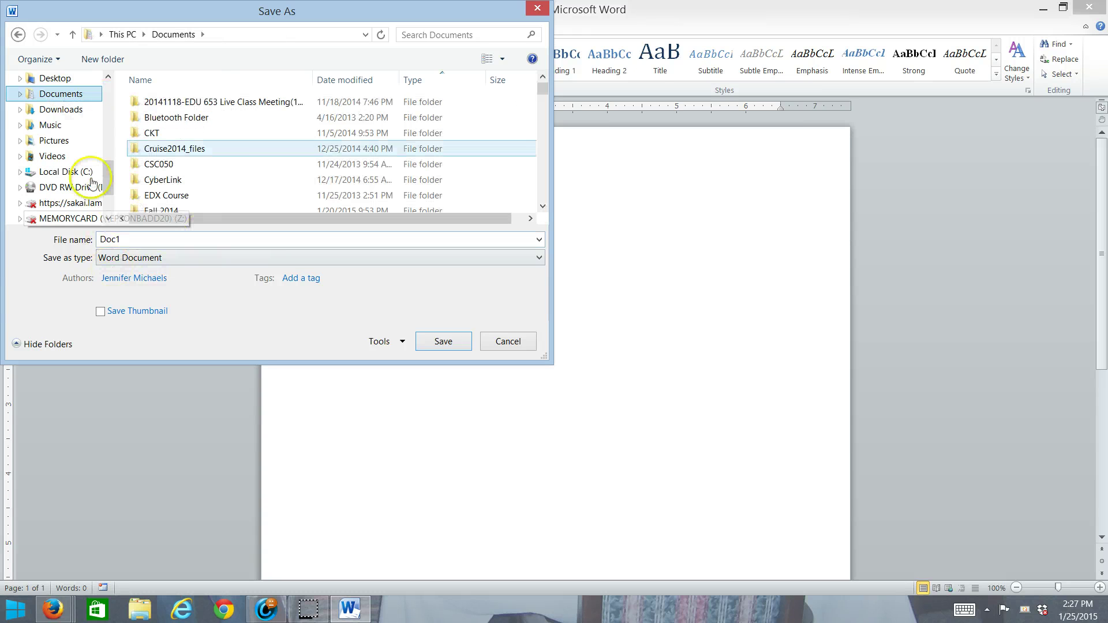
pyautogui.click(499, 343)
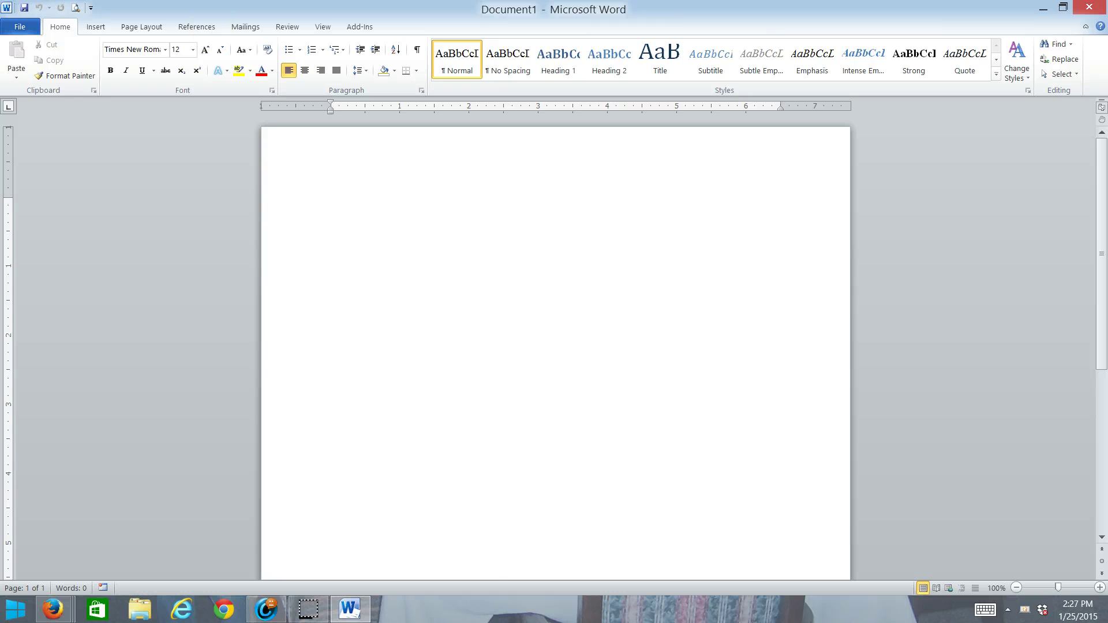
# View the files offered in the Open dialog and close it without opening a document.
pyautogui.click(17, 26)
pyautogui.click(24, 91)
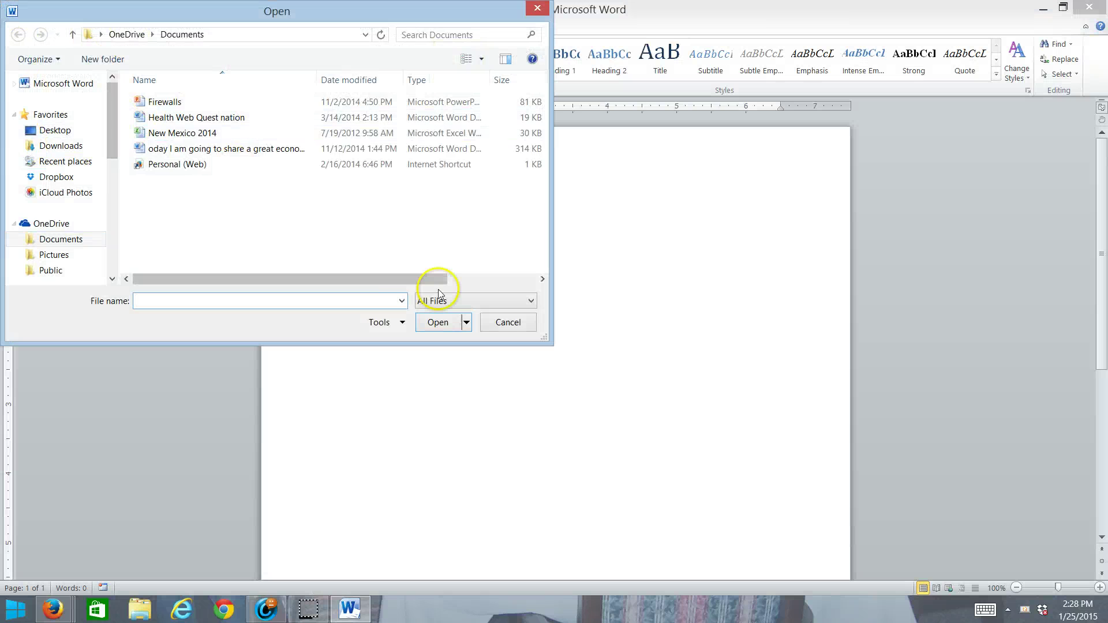
pyautogui.click(494, 327)
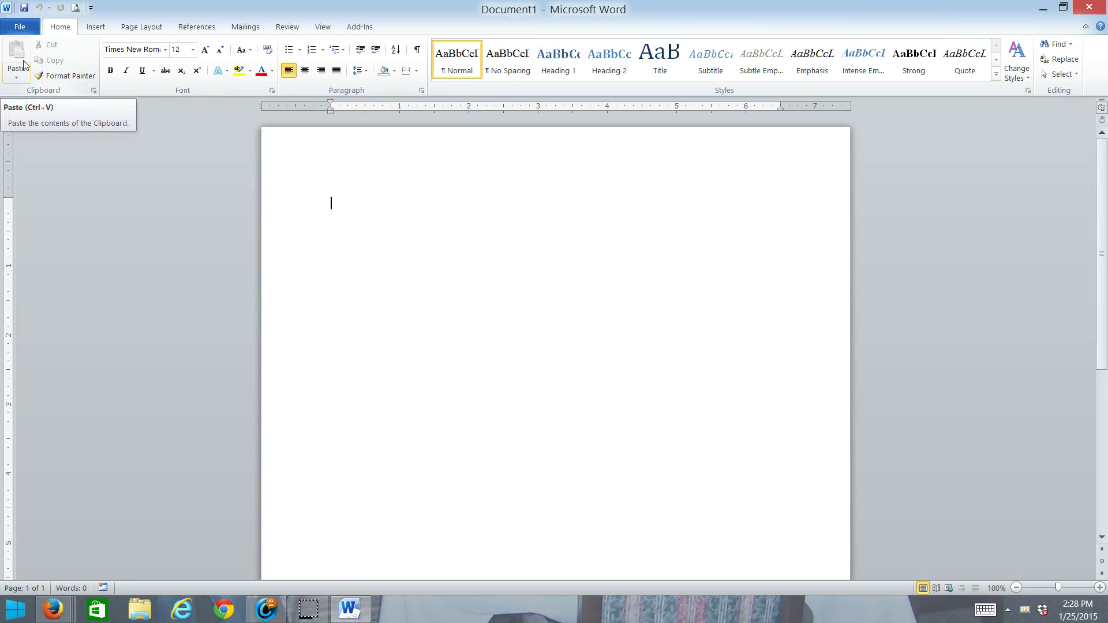
# Look over the document information and recent documents, and create a new blank document.
pyautogui.click(20, 27)
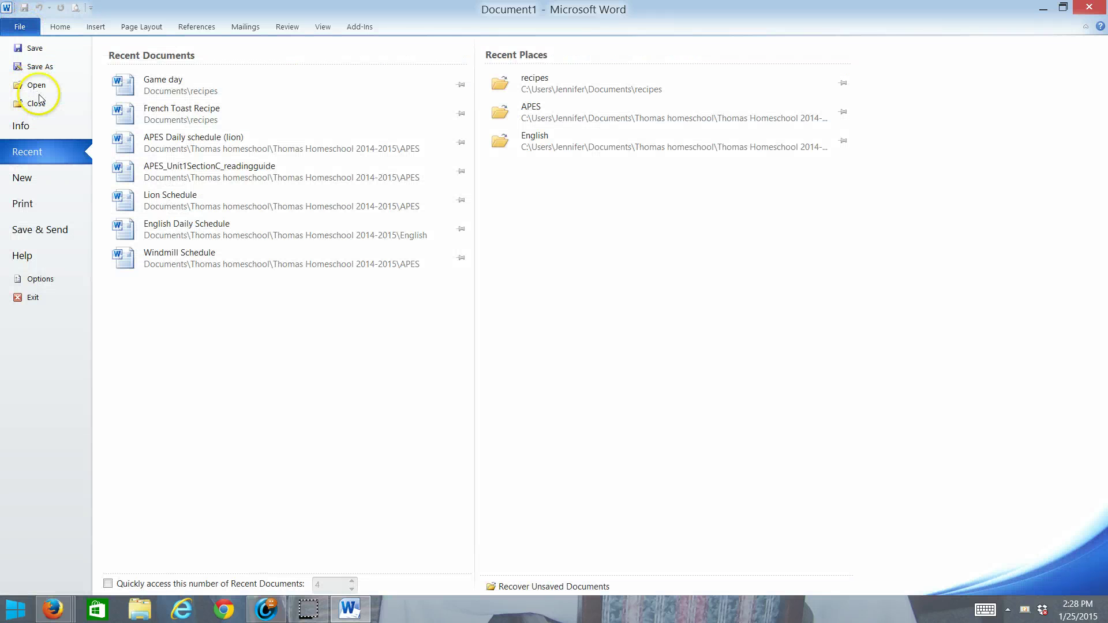
pyautogui.click(24, 127)
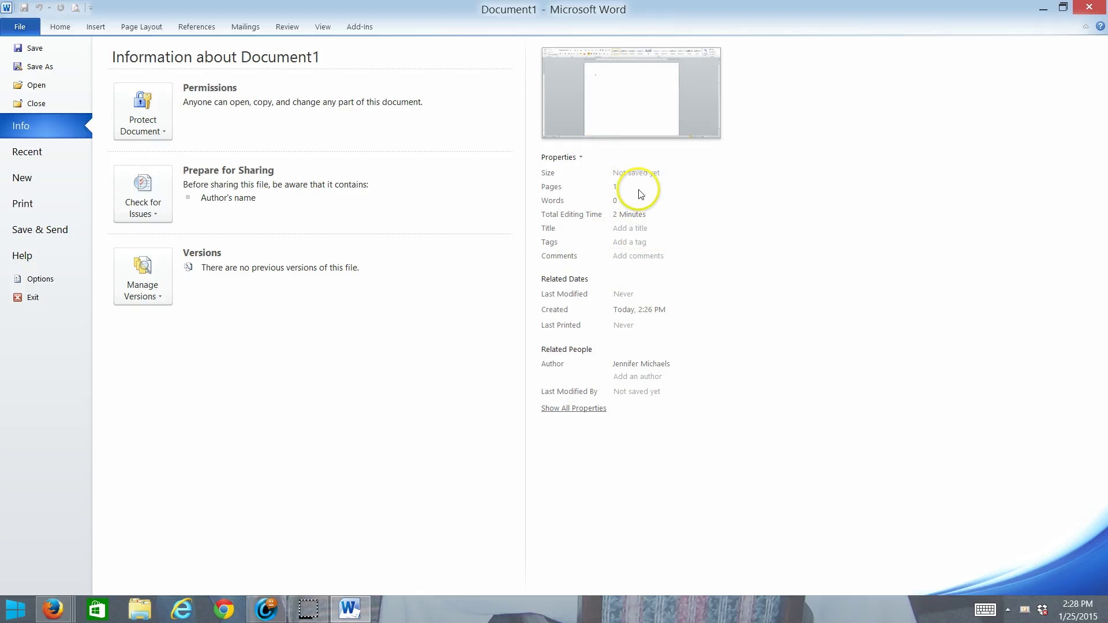
pyautogui.click(44, 163)
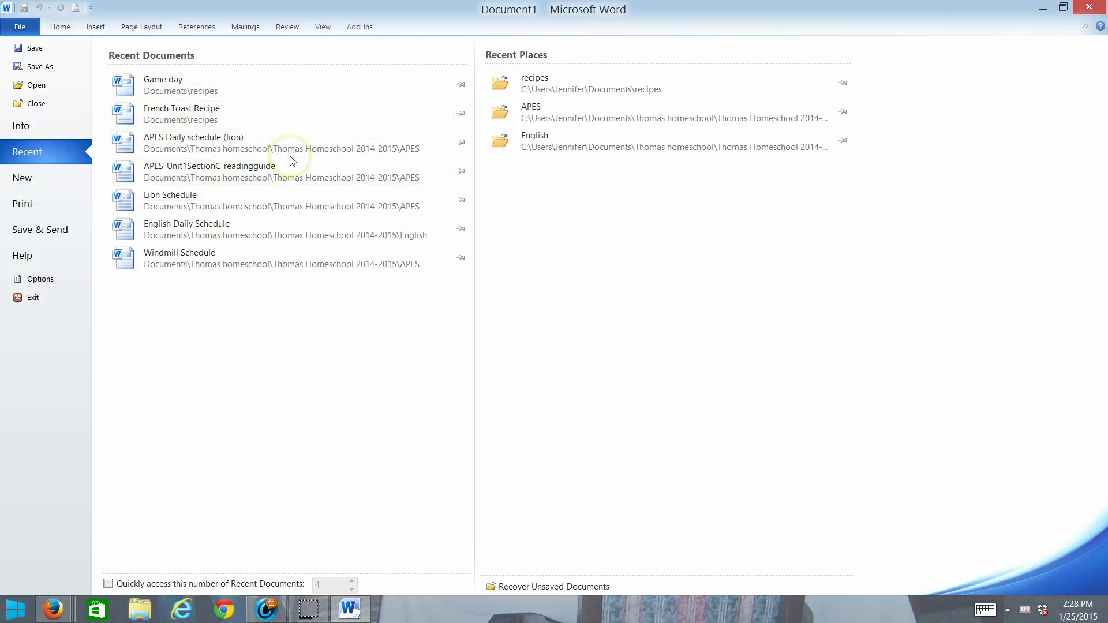
pyautogui.click(43, 182)
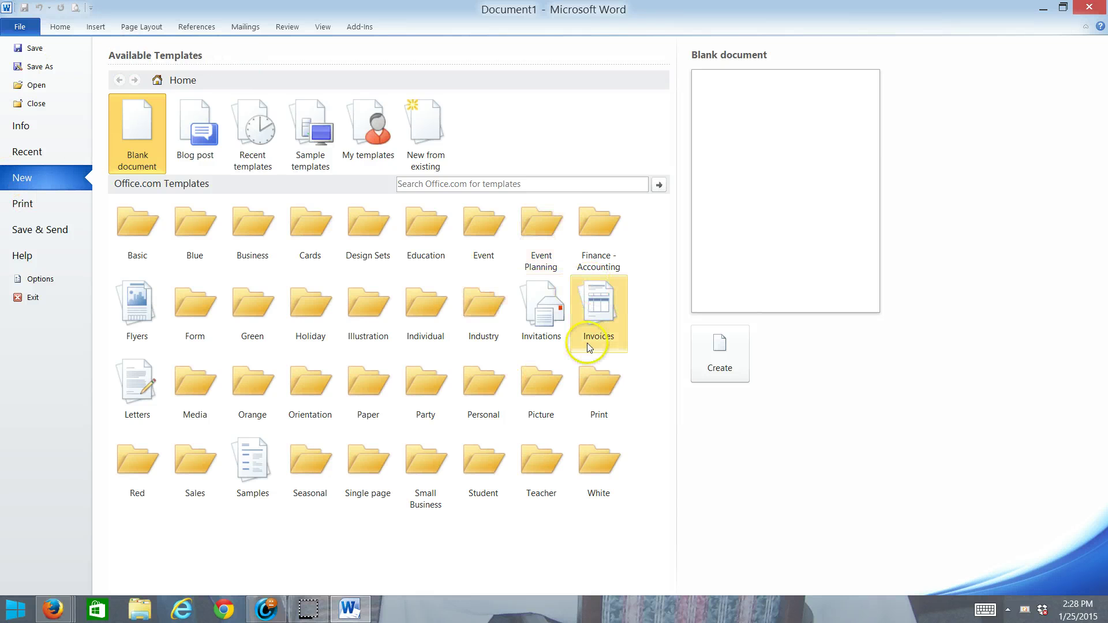
pyautogui.click(743, 349)
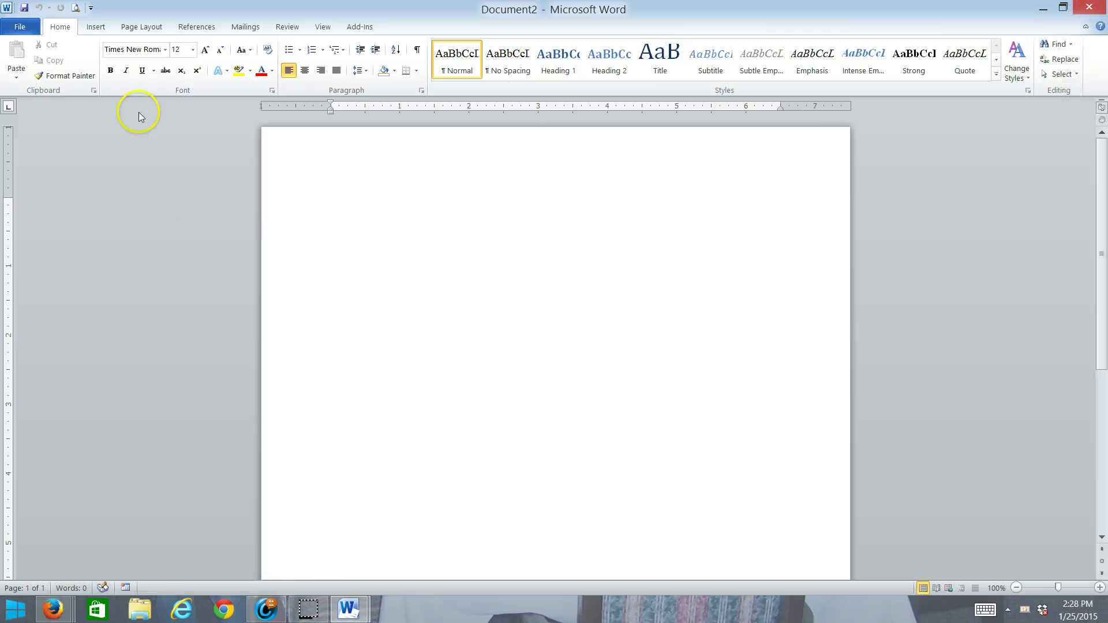
# Create a document from the Resume (Adjacency design) template in the Personal category of the Office.com templates.
pyautogui.click(25, 29)
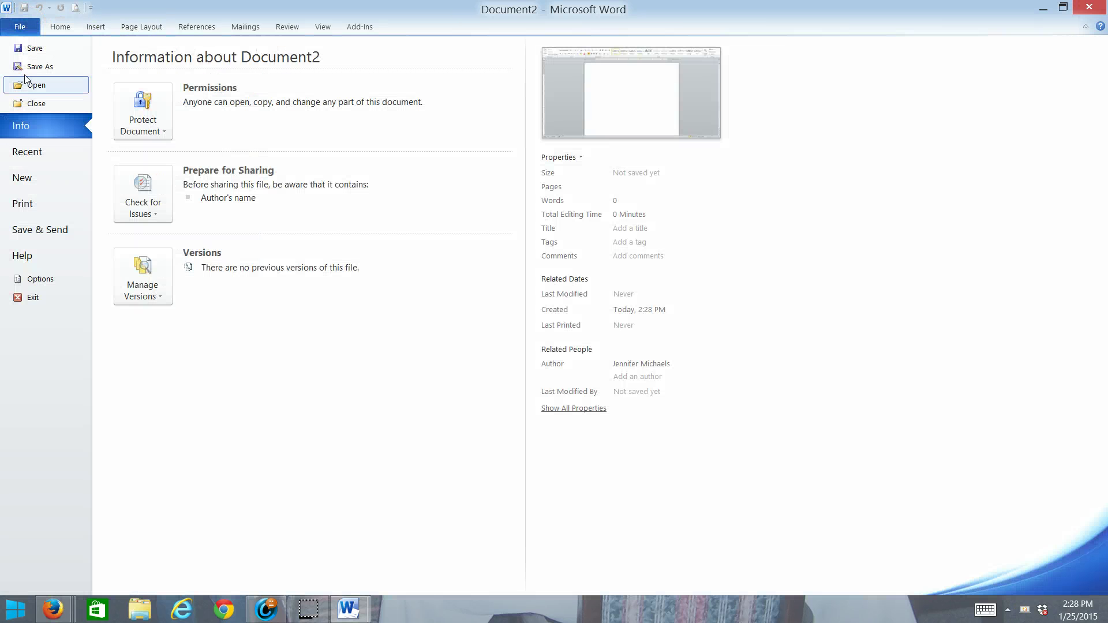
pyautogui.click(29, 177)
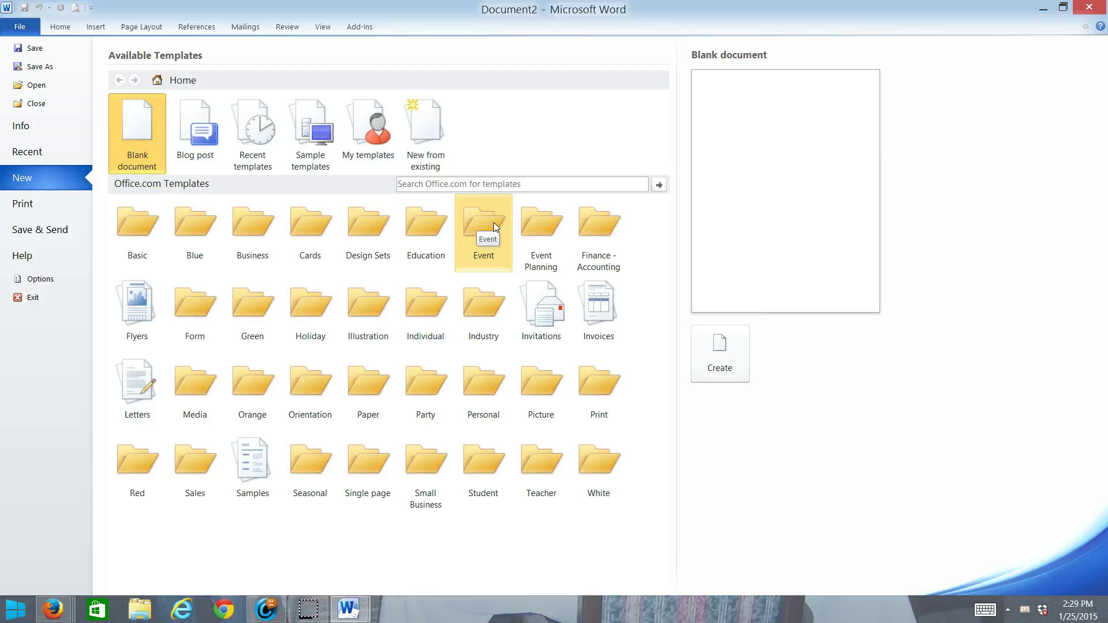
pyautogui.click(438, 275)
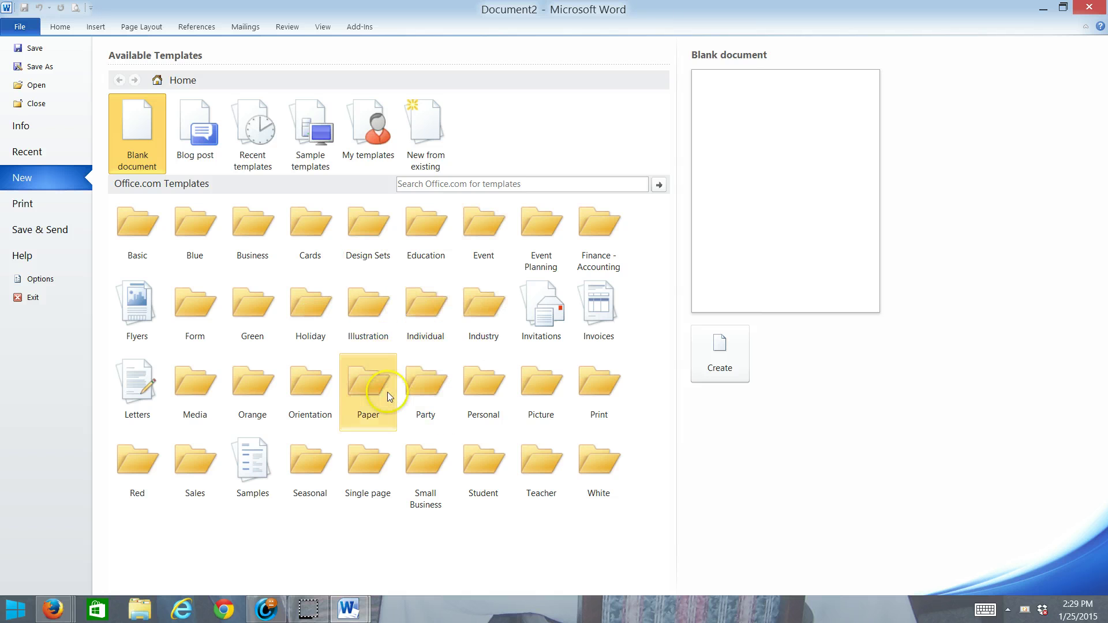
pyautogui.click(483, 382)
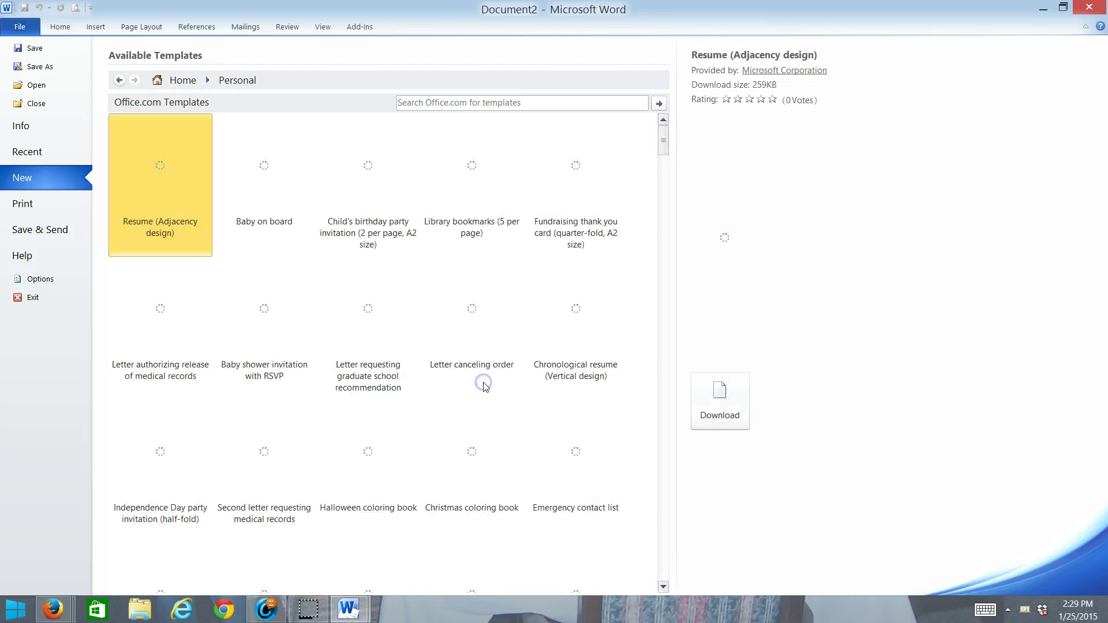
pyautogui.doubleClick(150, 182)
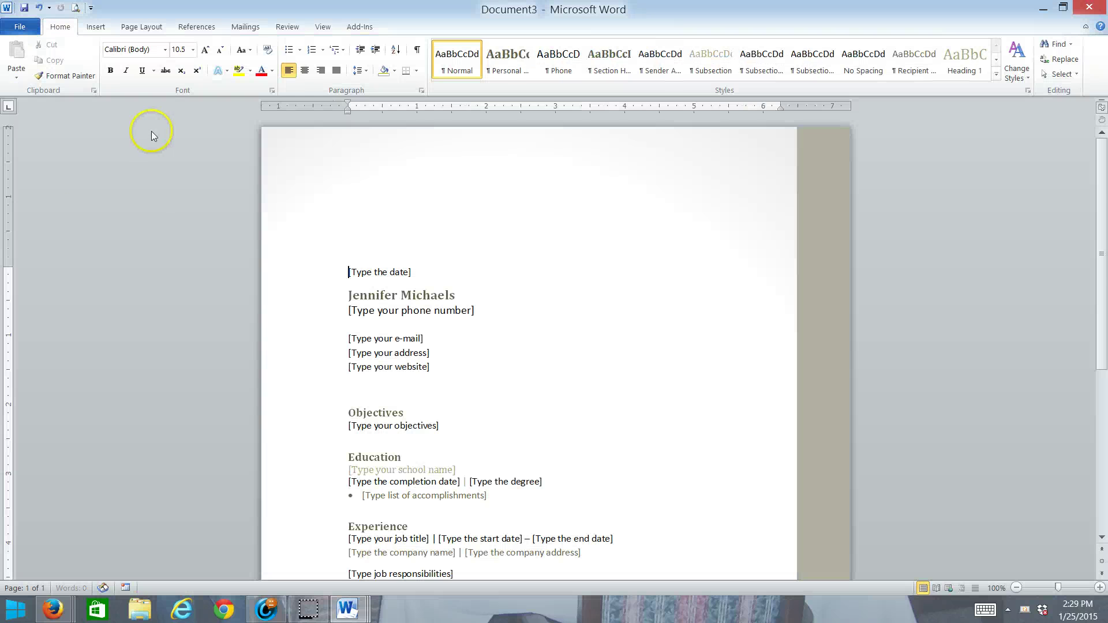
# Fill in the resume's date placeholder with January 25, 2015.
pyautogui.scroll(-4, 502, 280)
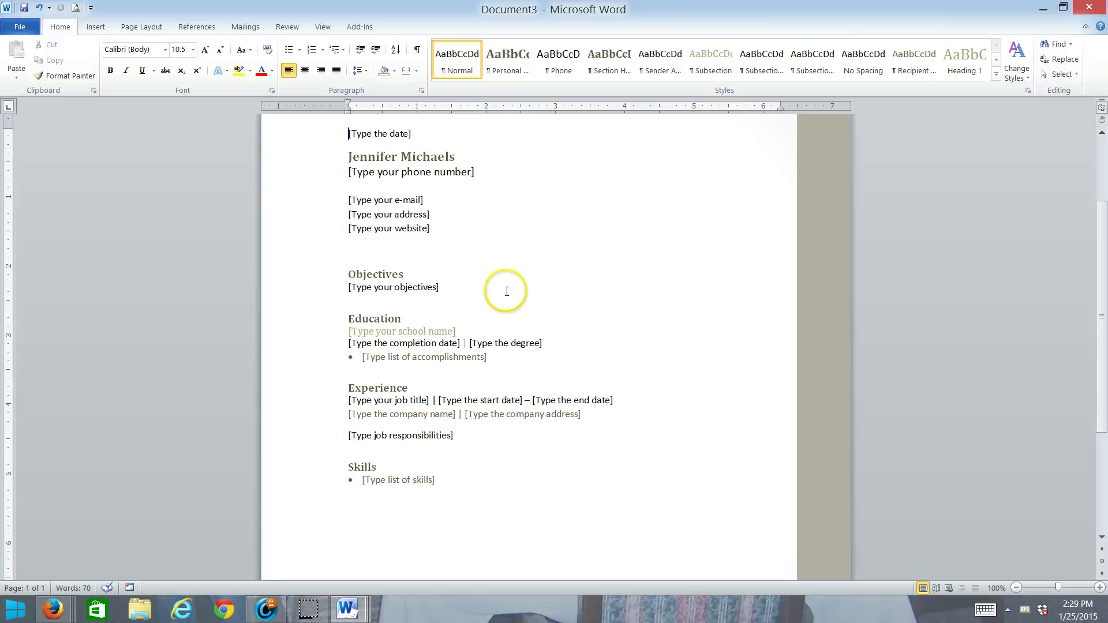
pyautogui.scroll(4, 507, 351)
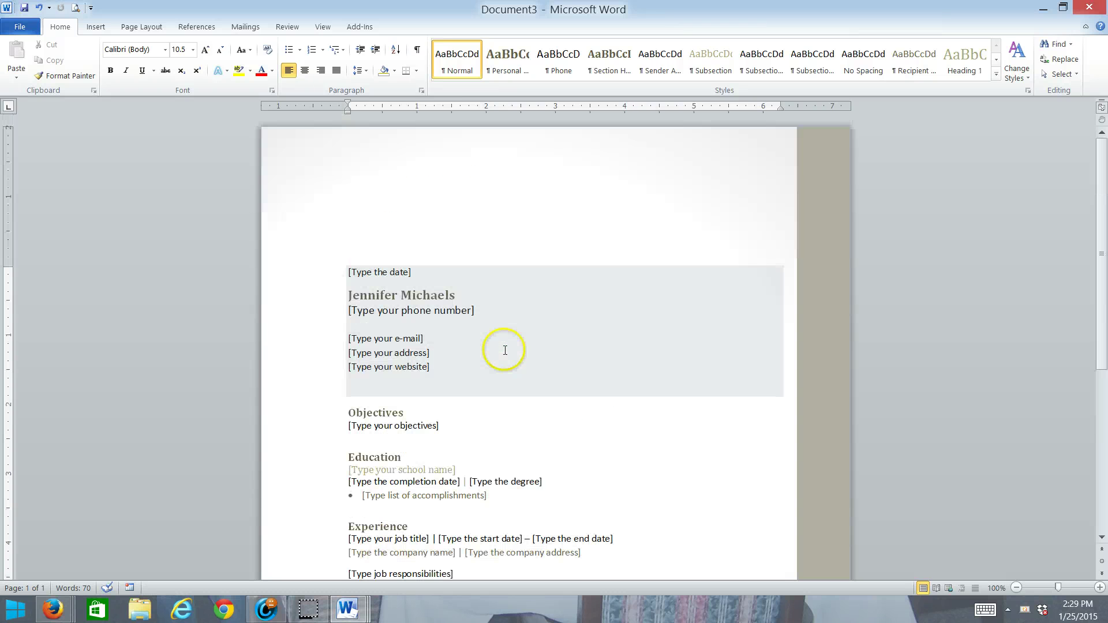
pyautogui.click(374, 271)
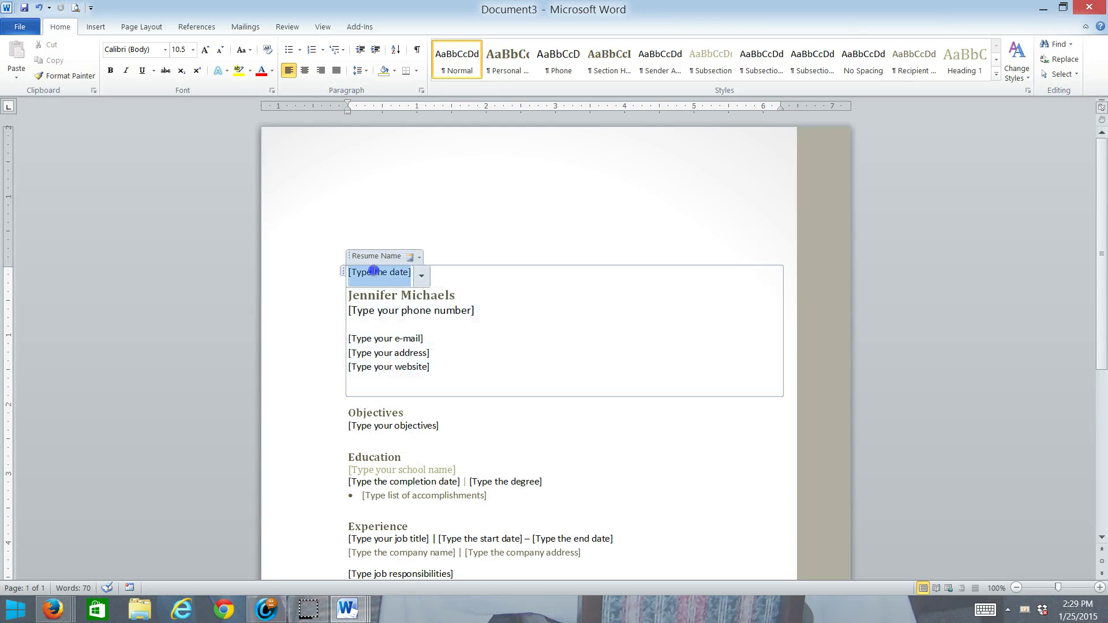
pyautogui.click(434, 258)
pyautogui.write('January 2')
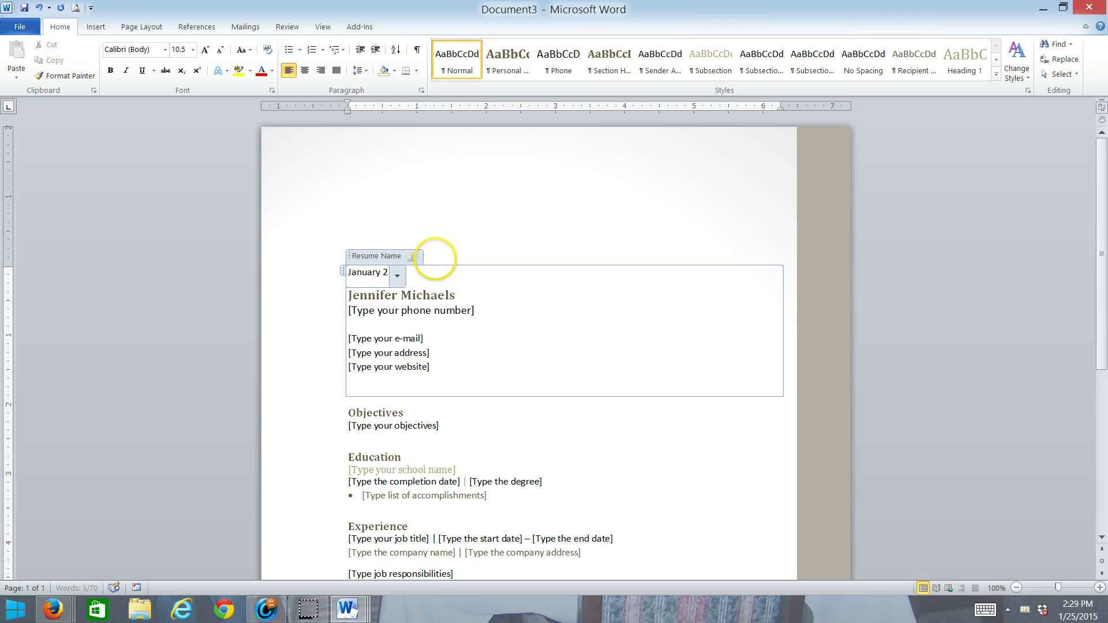
pyautogui.write('5, 2015')
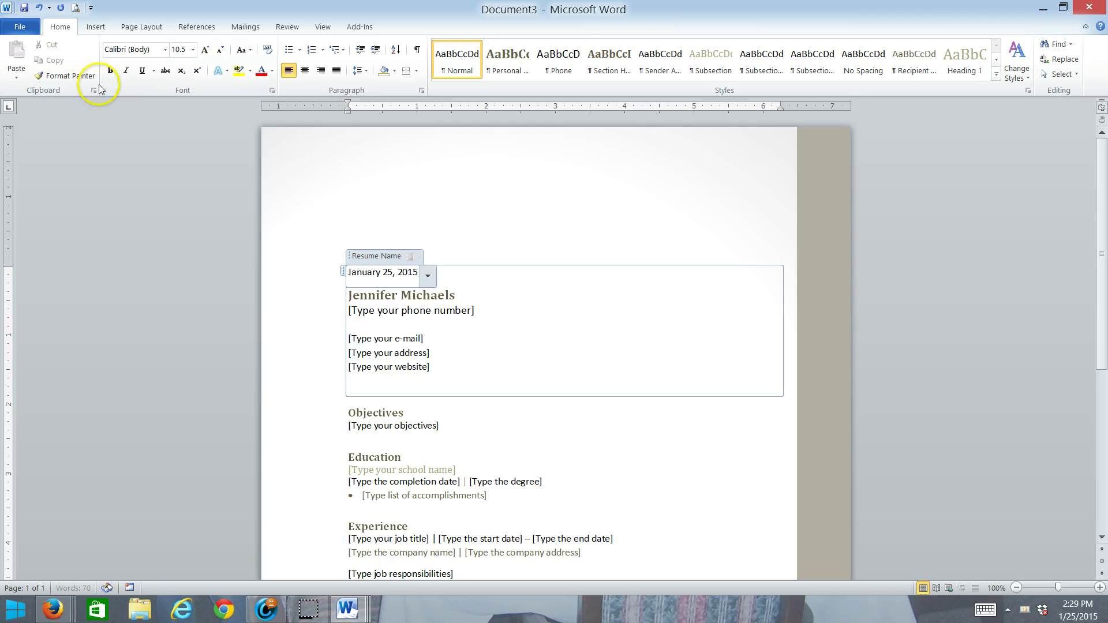
# Publish the resume as a PDF named "sample resume" in the Documents folder of This PC.
pyautogui.click(11, 29)
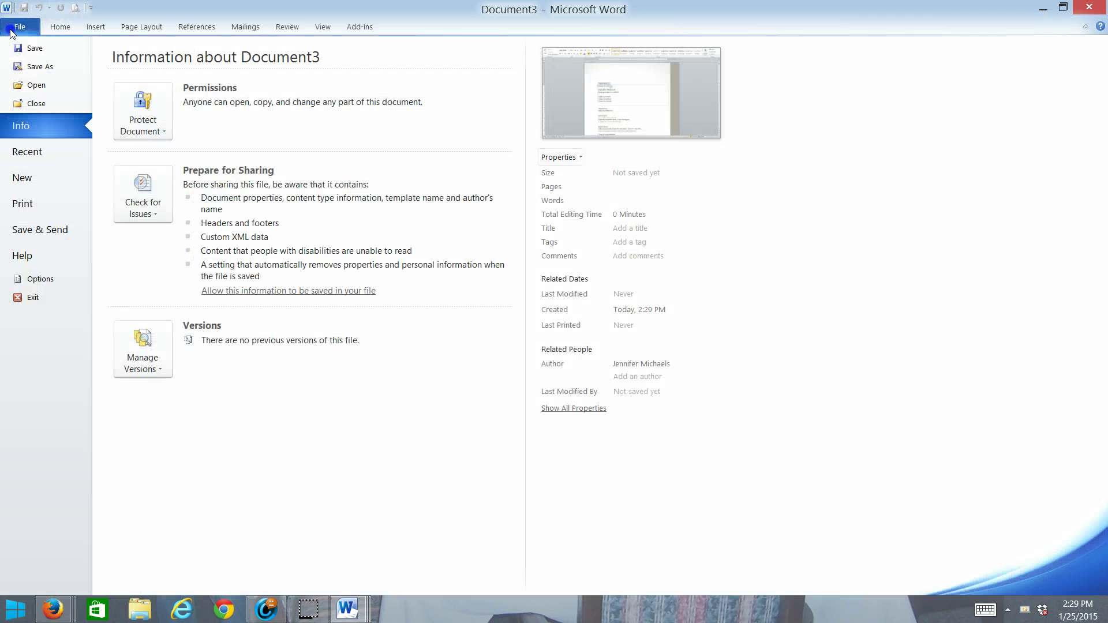
pyautogui.click(35, 178)
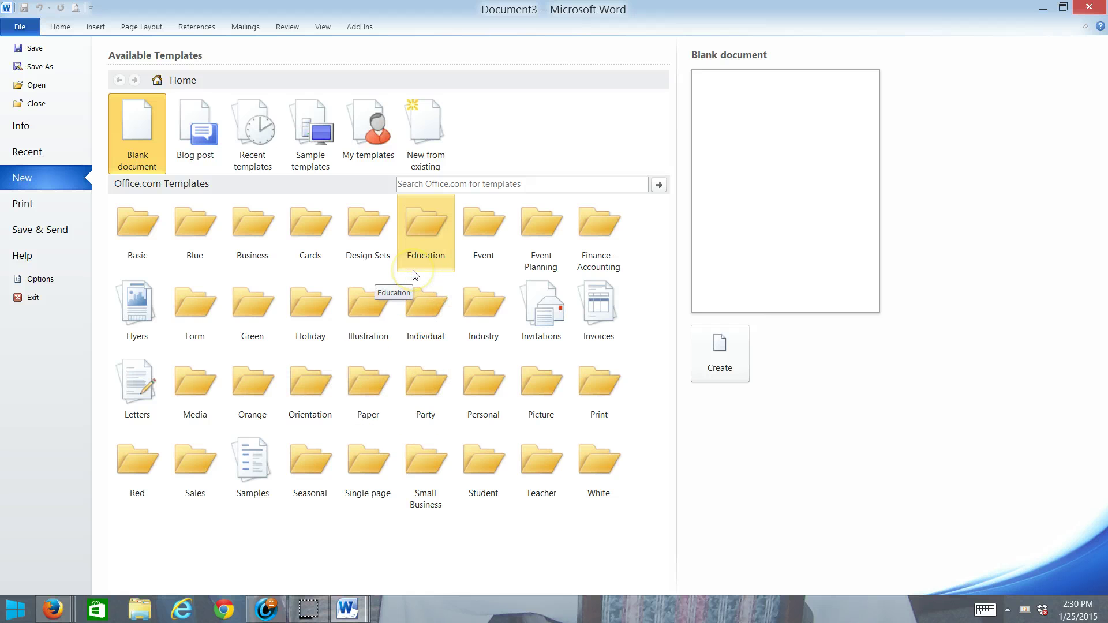
pyautogui.click(40, 233)
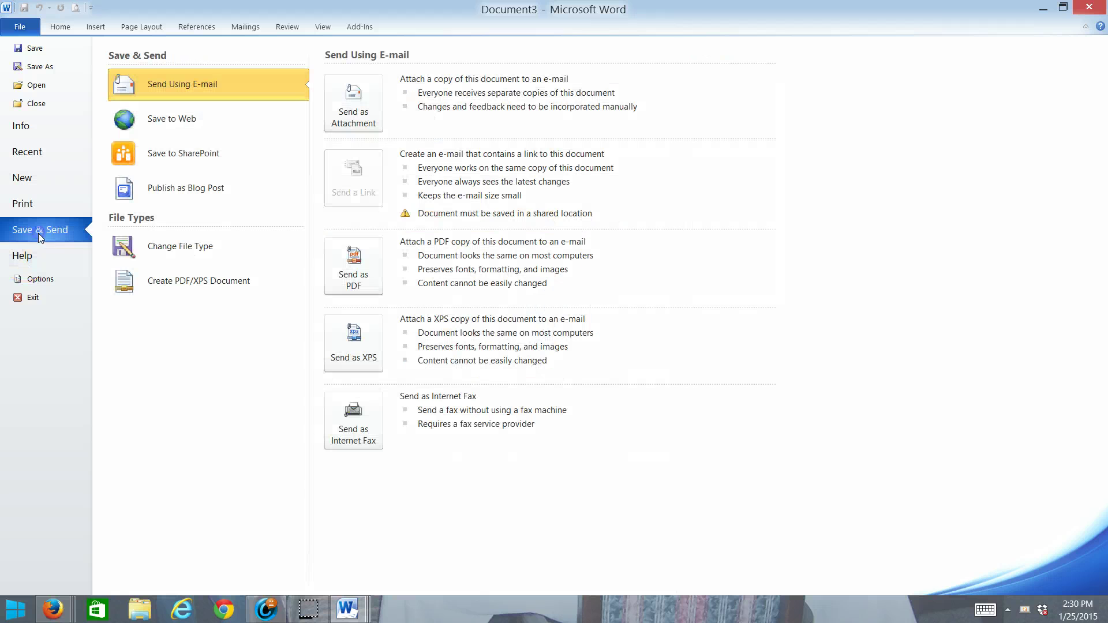
pyautogui.click(300, 23)
pyautogui.click(327, 114)
pyautogui.click(213, 286)
pyautogui.click(373, 155)
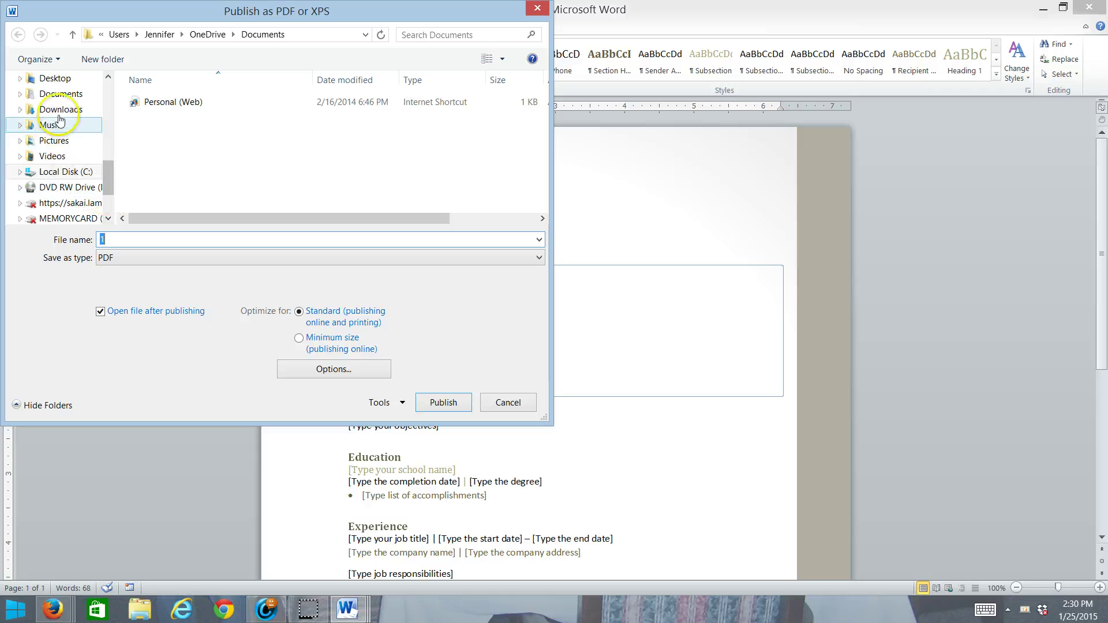
pyautogui.click(63, 94)
pyautogui.click(72, 241)
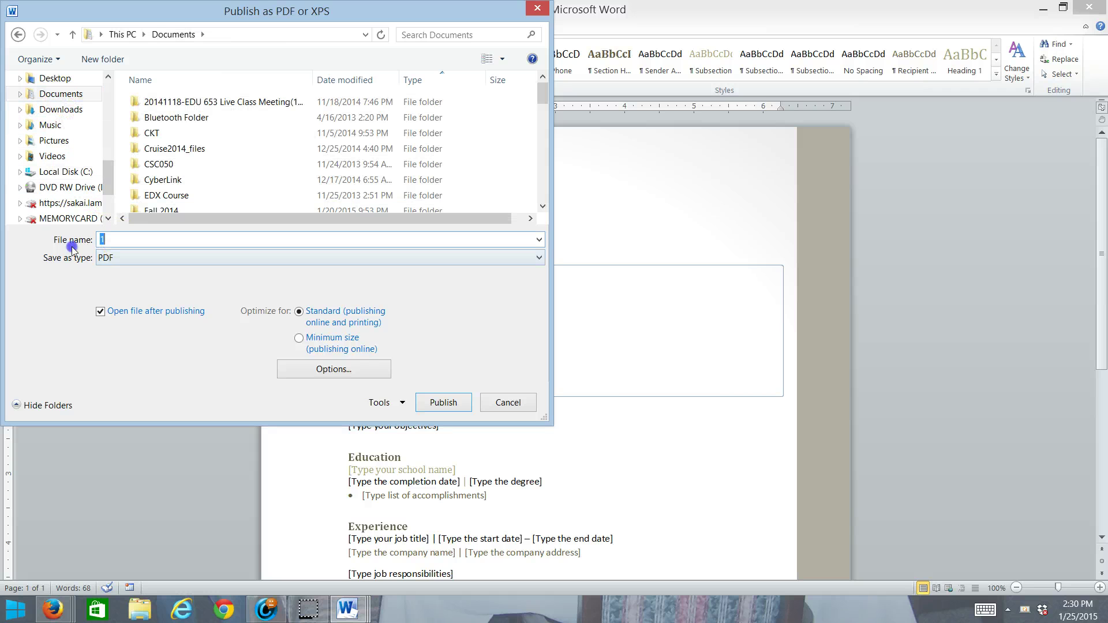
pyautogui.write('sample resume')
pyautogui.click(452, 404)
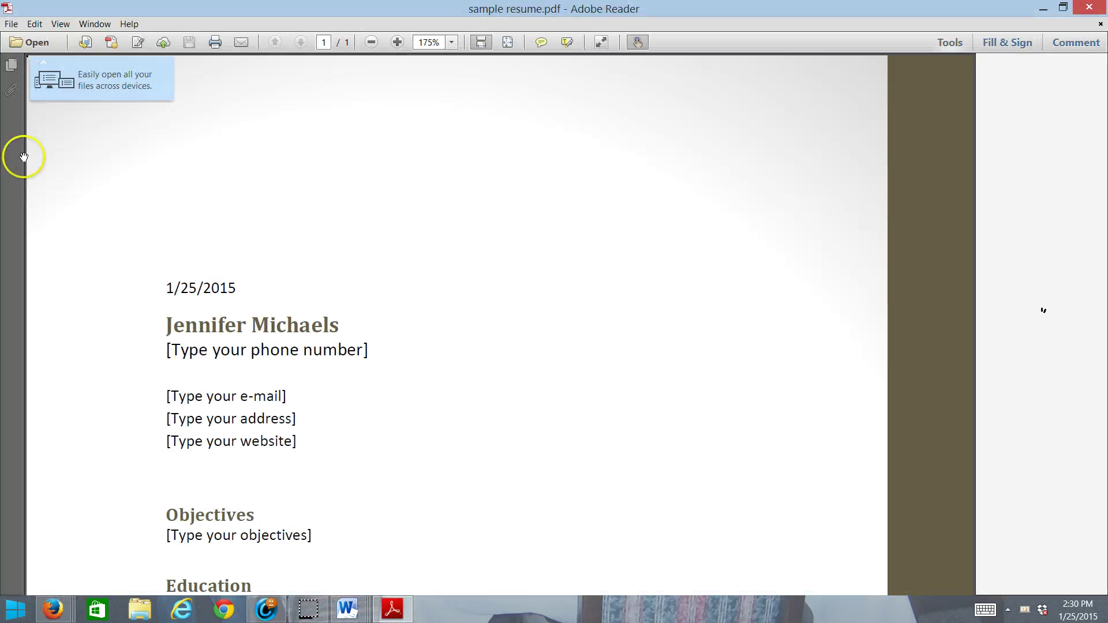
# Close the published PDF in Adobe Reader, and show the resume's file information in Word.
pyautogui.click(616, 160)
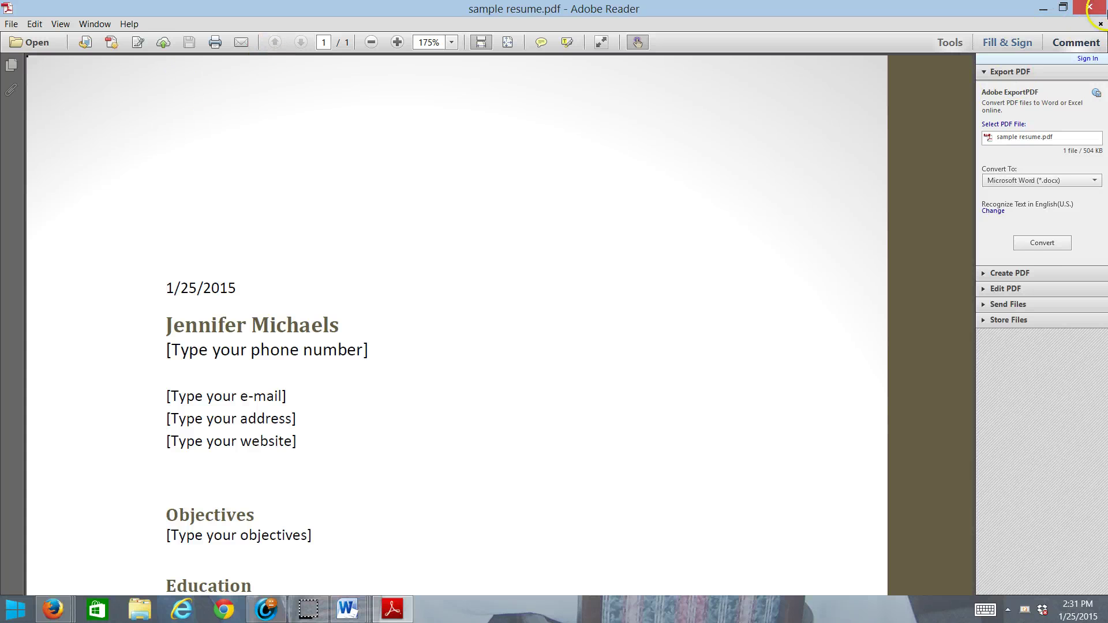
pyautogui.click(1088, 7)
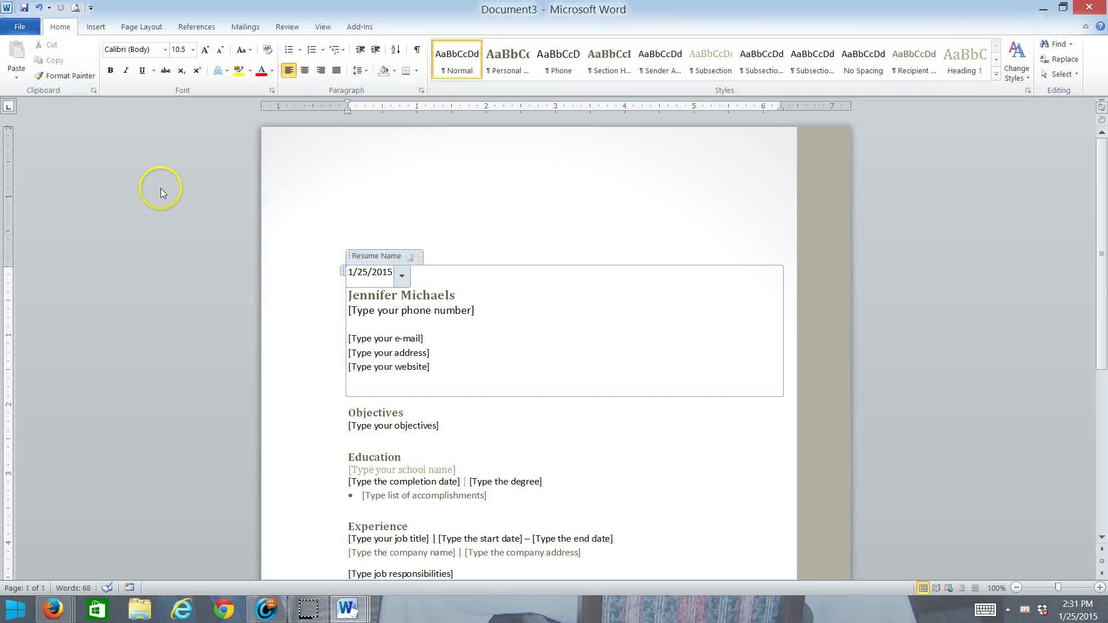
pyautogui.click(19, 27)
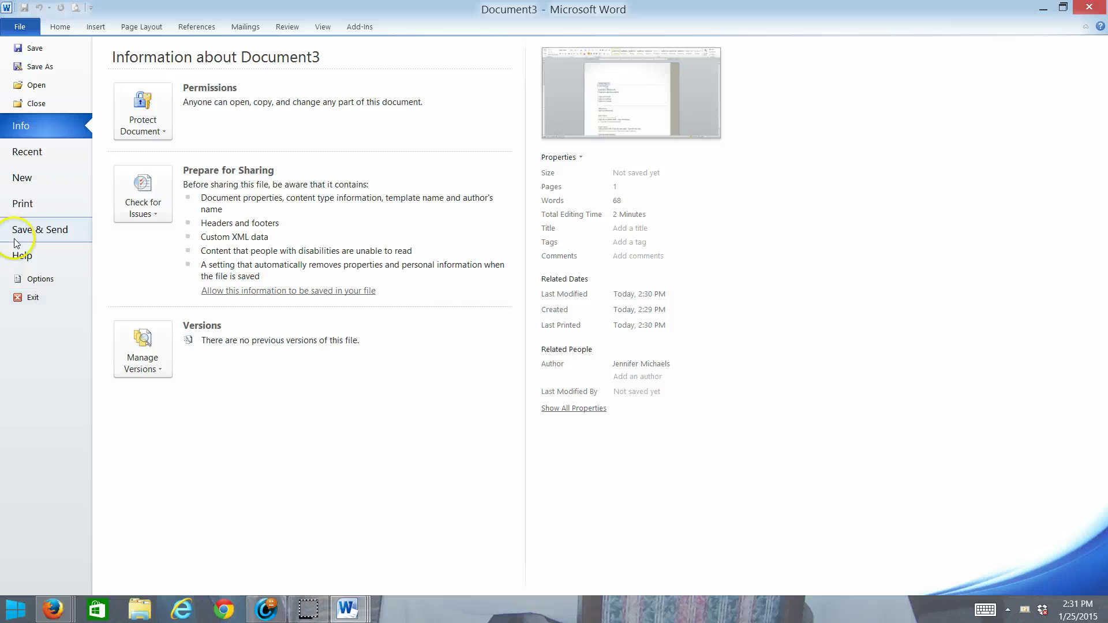
# Return to the resume from its file information, undo the date entry, and redo it.
pyautogui.click(138, 82)
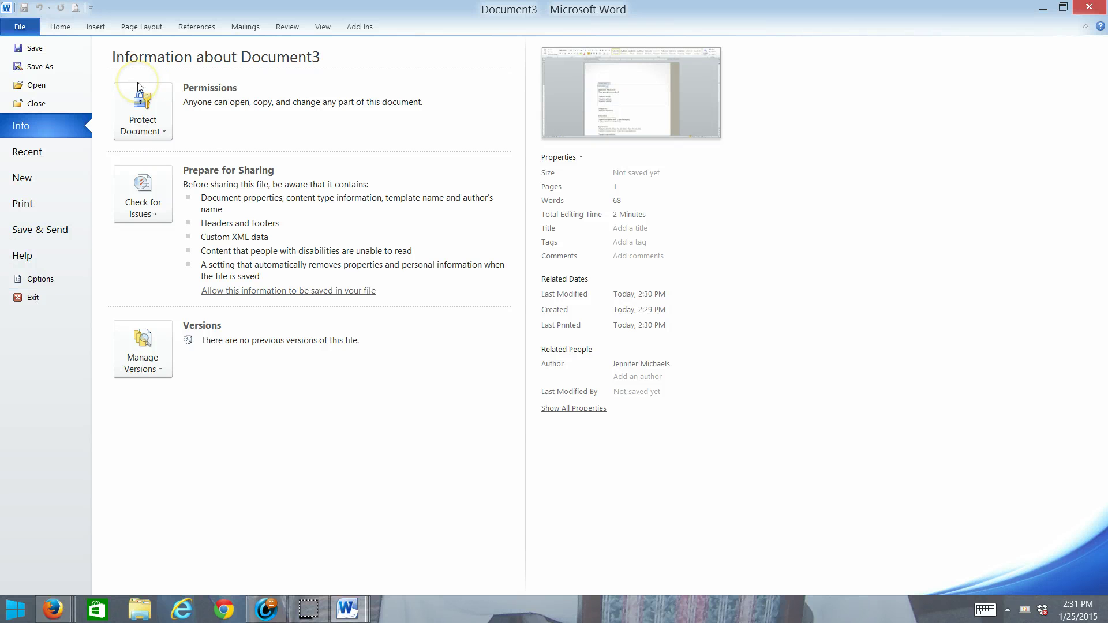
pyautogui.click(51, 33)
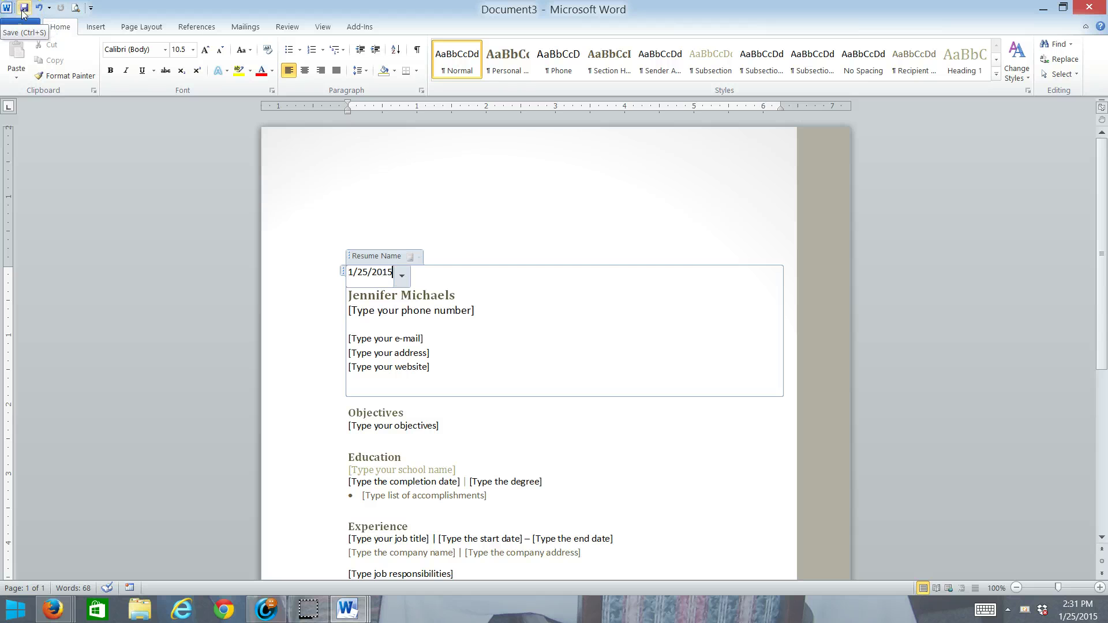
pyautogui.click(24, 8)
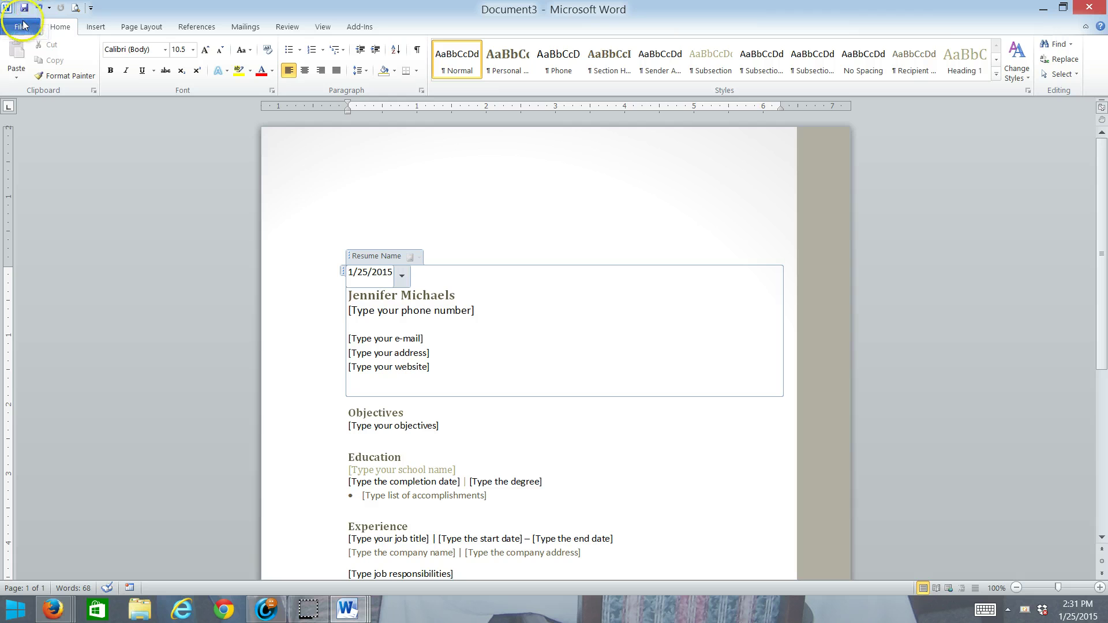
pyautogui.click(39, 8)
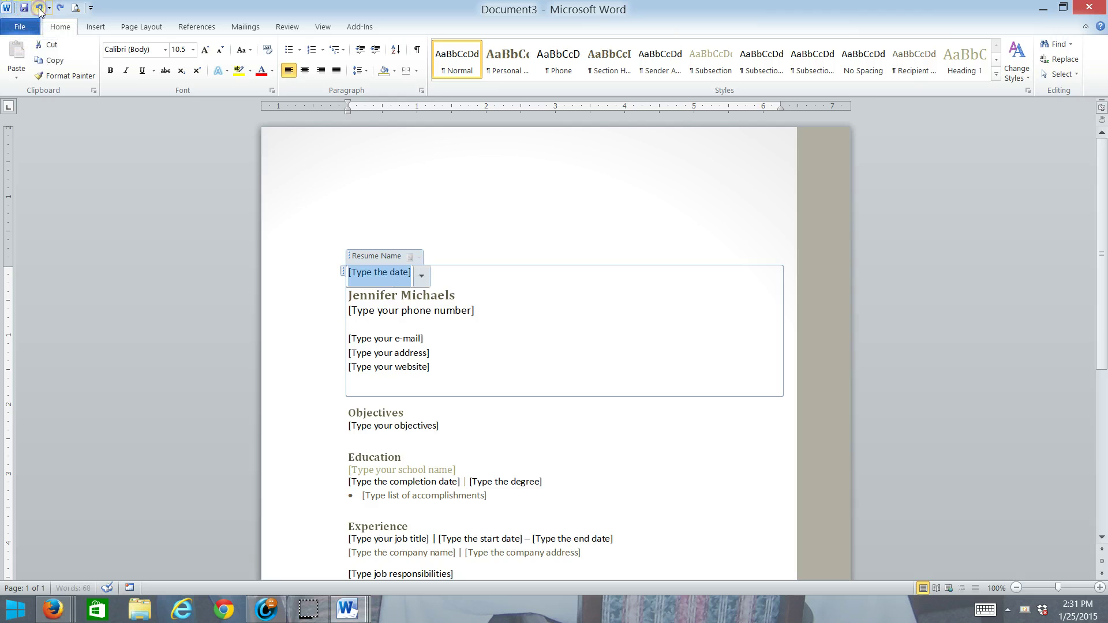
pyautogui.click(61, 8)
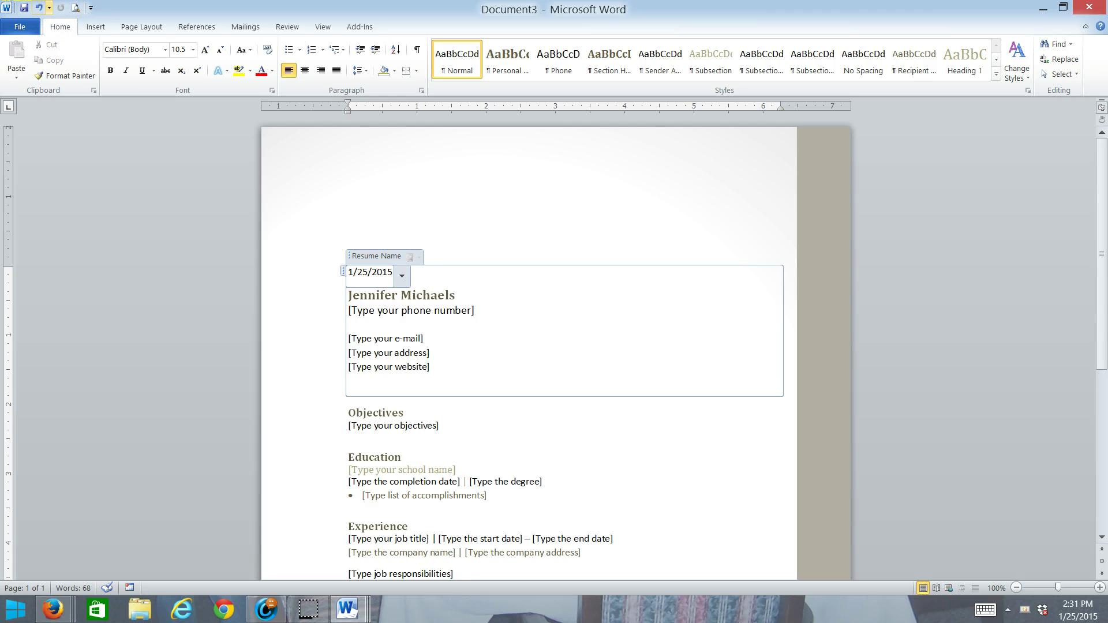
# Examine the list of undoable actions and the customization options of the Quick Access Toolbar.
pyautogui.click(49, 8)
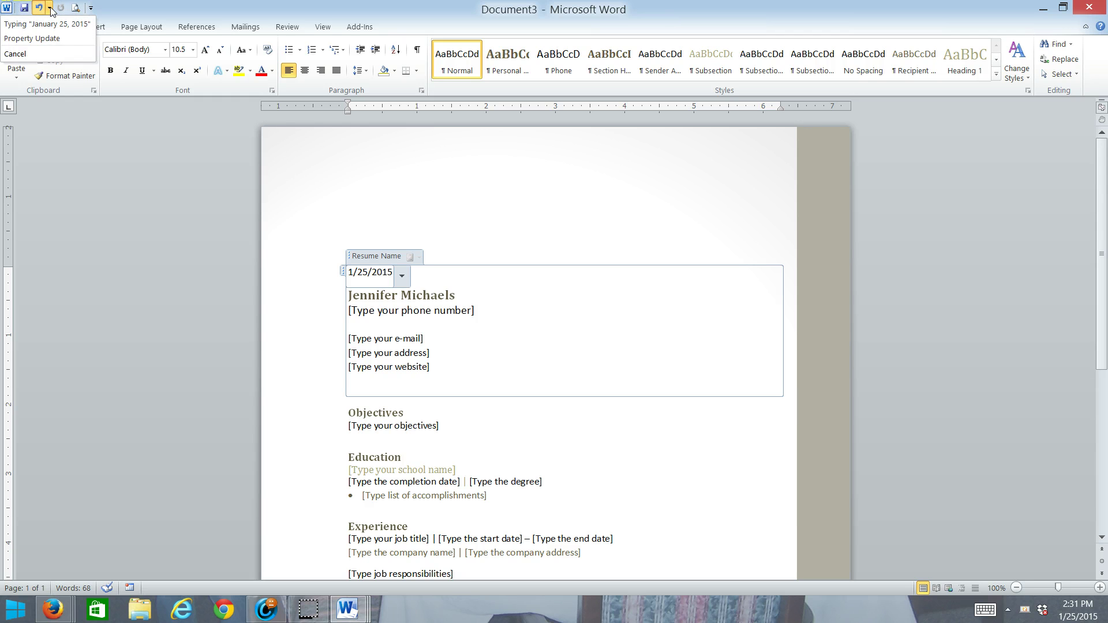
pyautogui.click(50, 8)
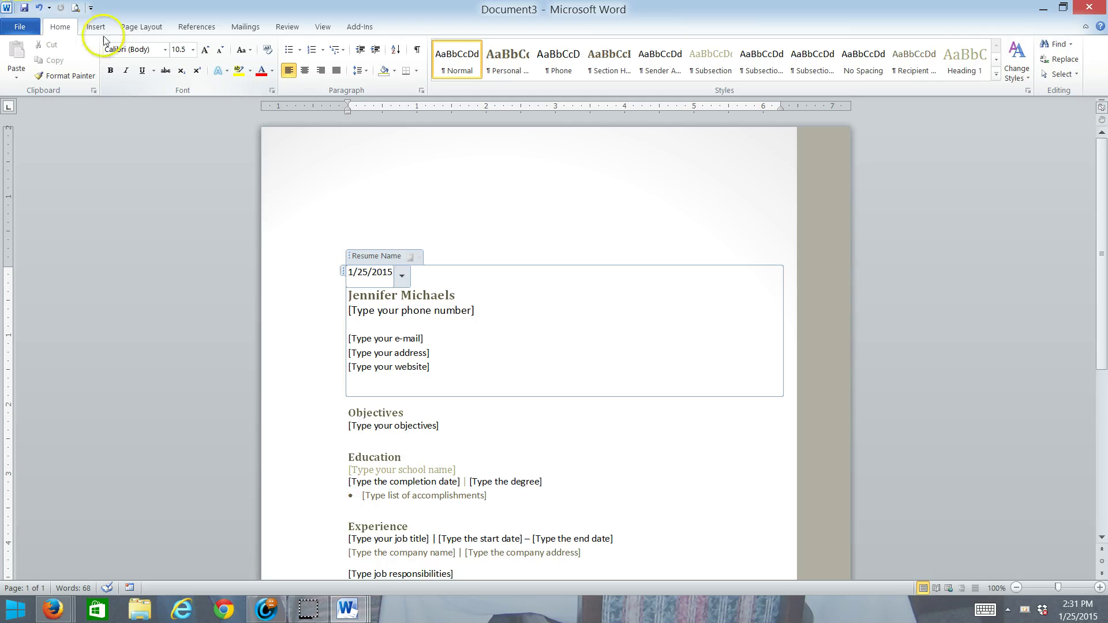
pyautogui.click(92, 9)
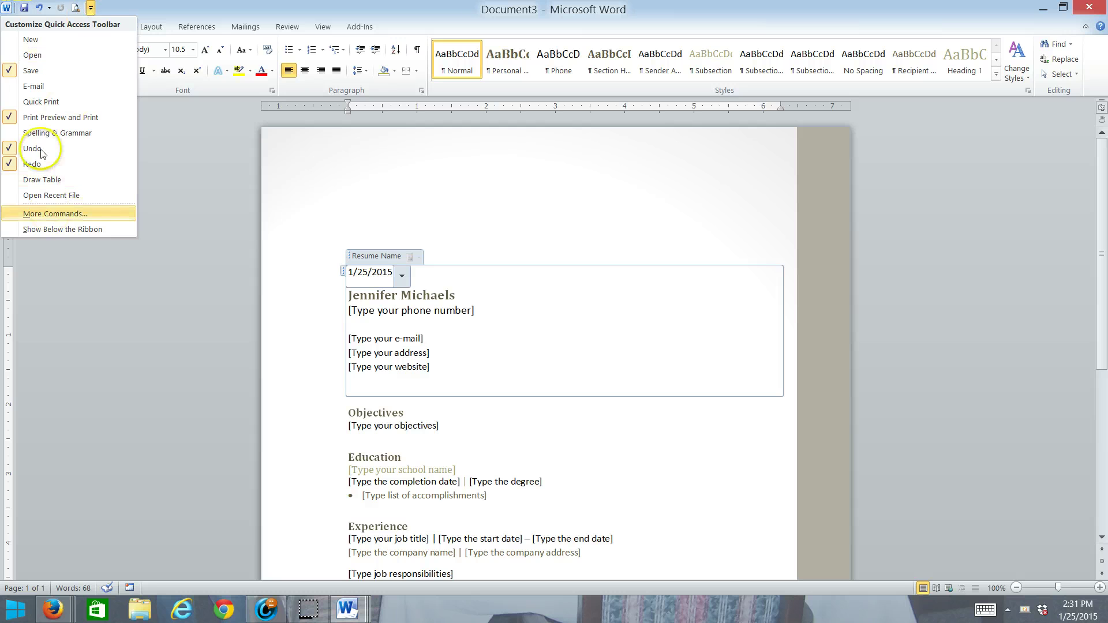
pyautogui.click(92, 7)
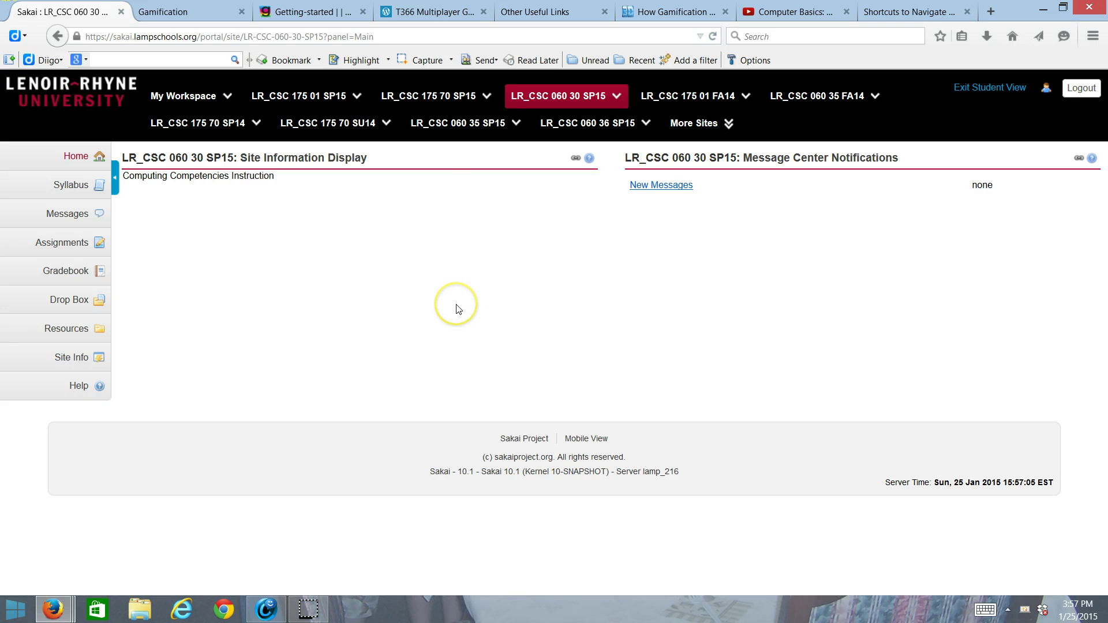
# From the LR_CSC 060 30 SP15 course site in Firefox, open the Practice Word Assignment's Word Practice Document.docx in Microsoft Word.
pyautogui.click(66, 247)
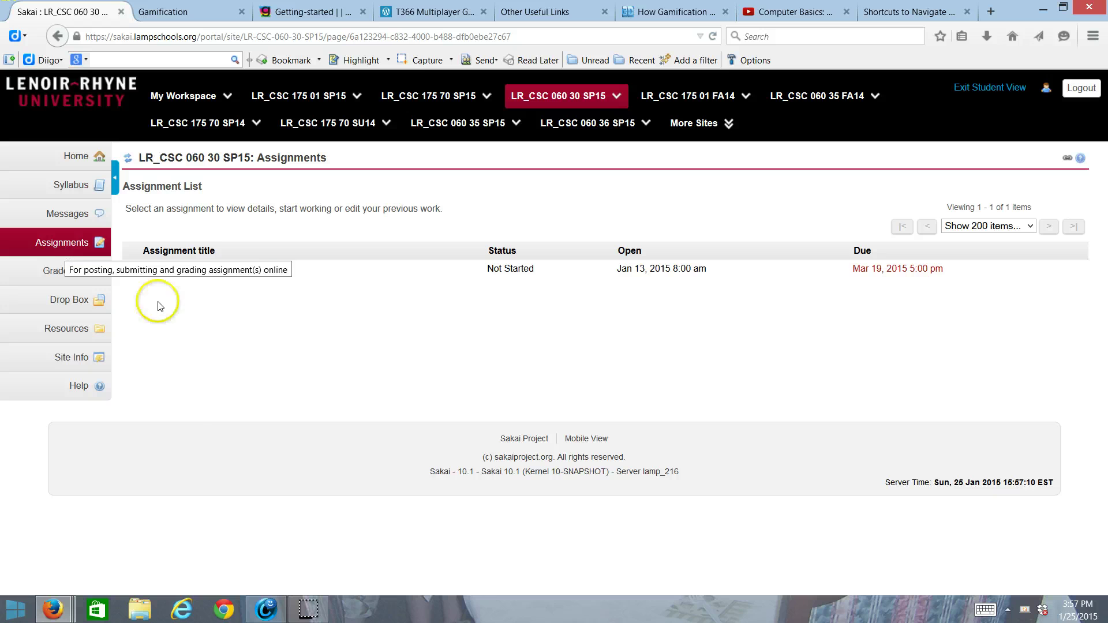
pyautogui.click(215, 272)
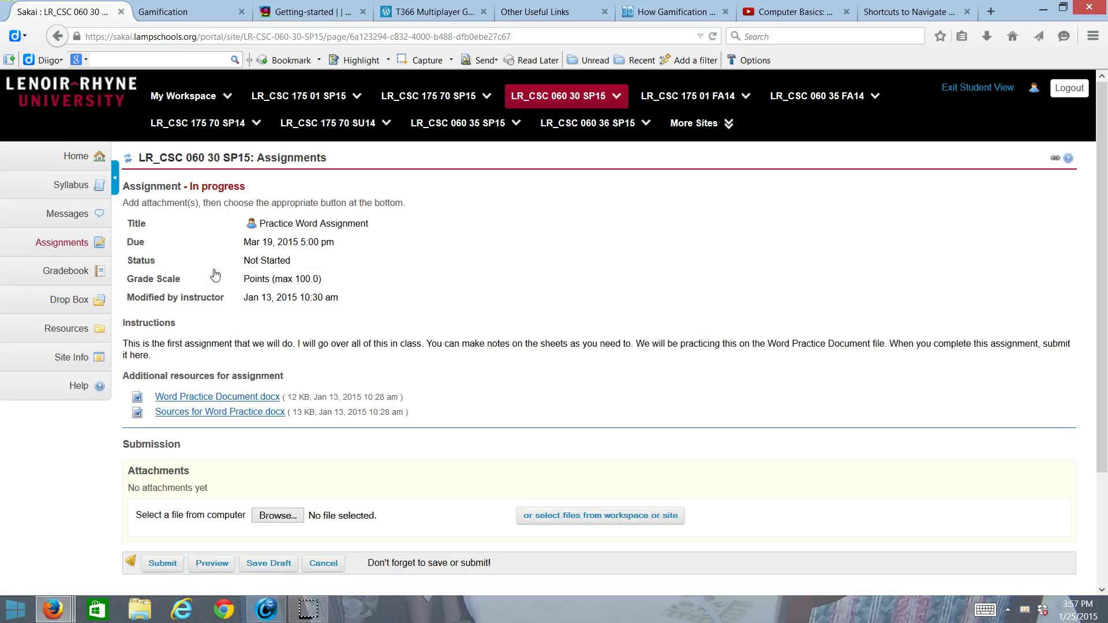
pyautogui.click(206, 398)
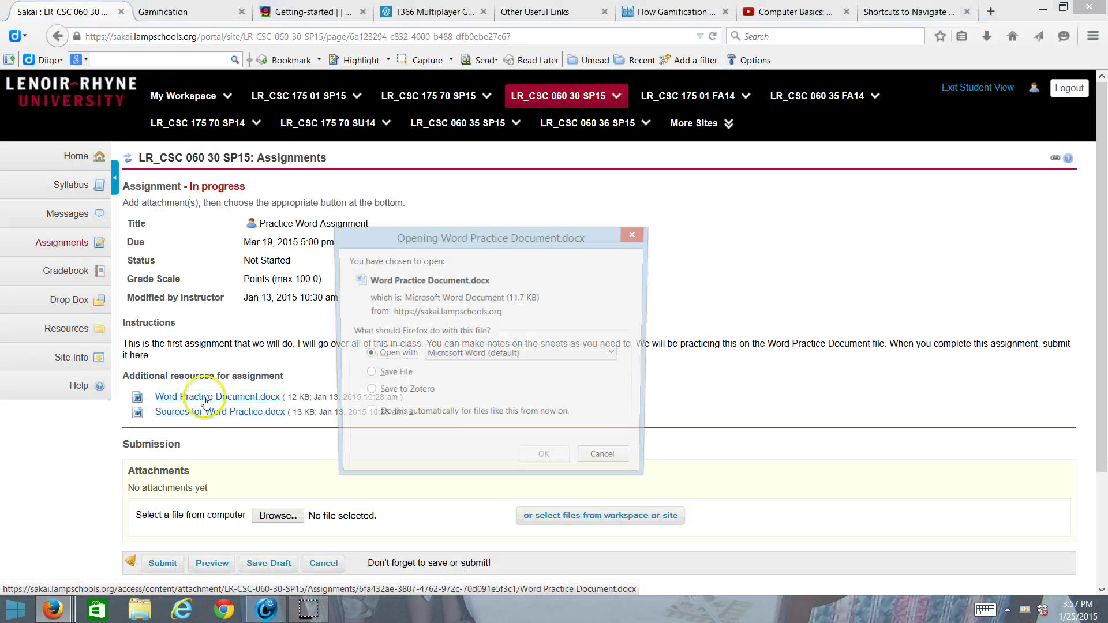
pyautogui.click(548, 460)
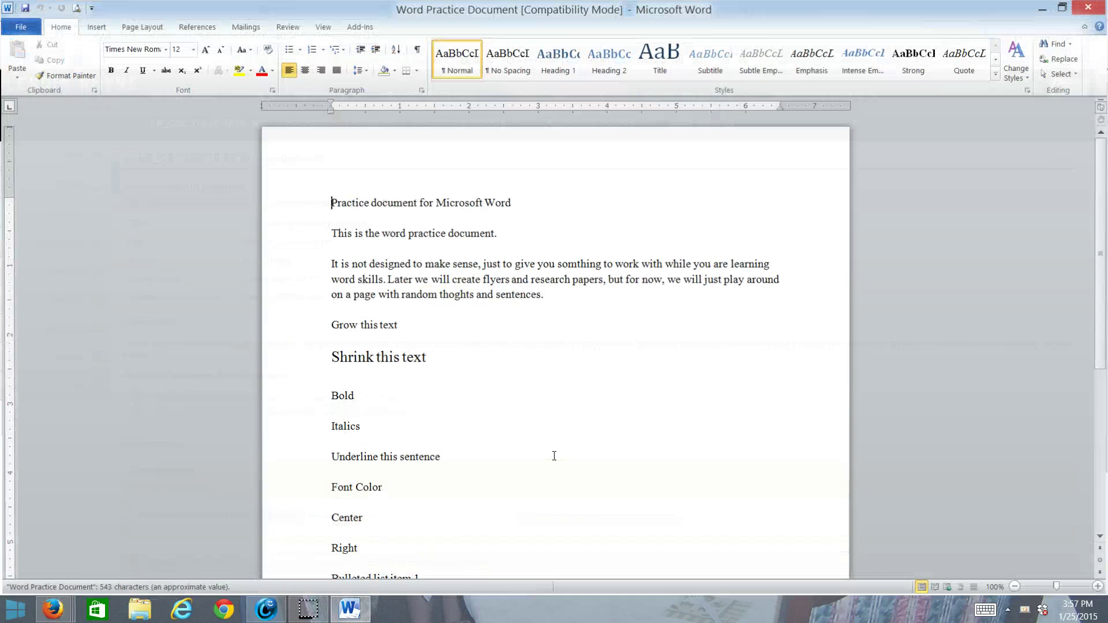
# Save the file as Word Practice Document in the Documents folder, as a Word Document in the new file format.
pyautogui.click(20, 26)
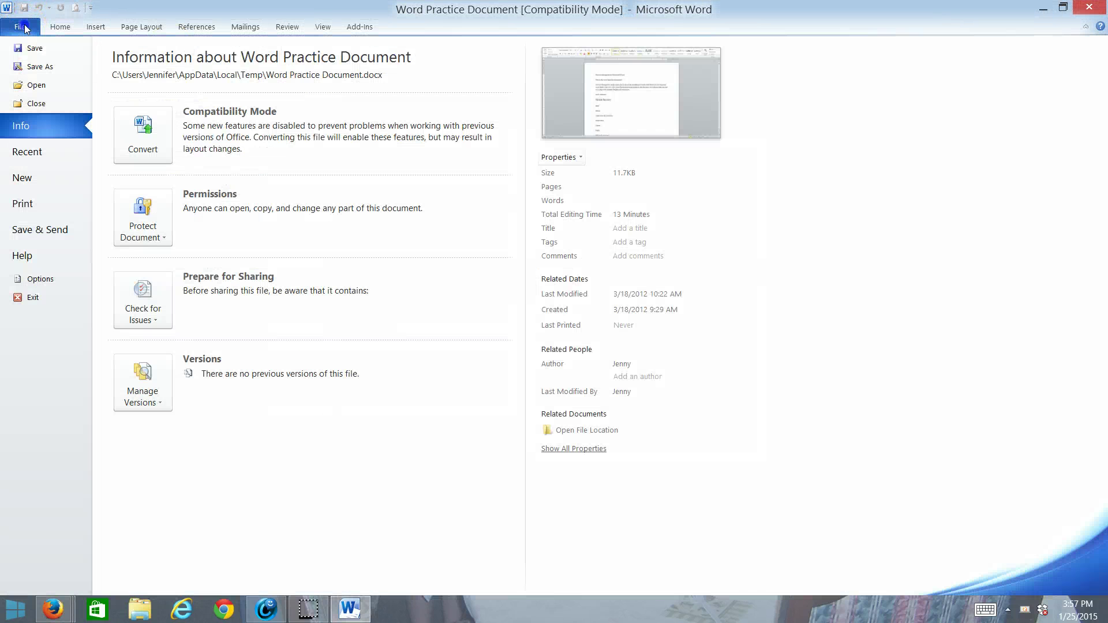
pyautogui.click(35, 67)
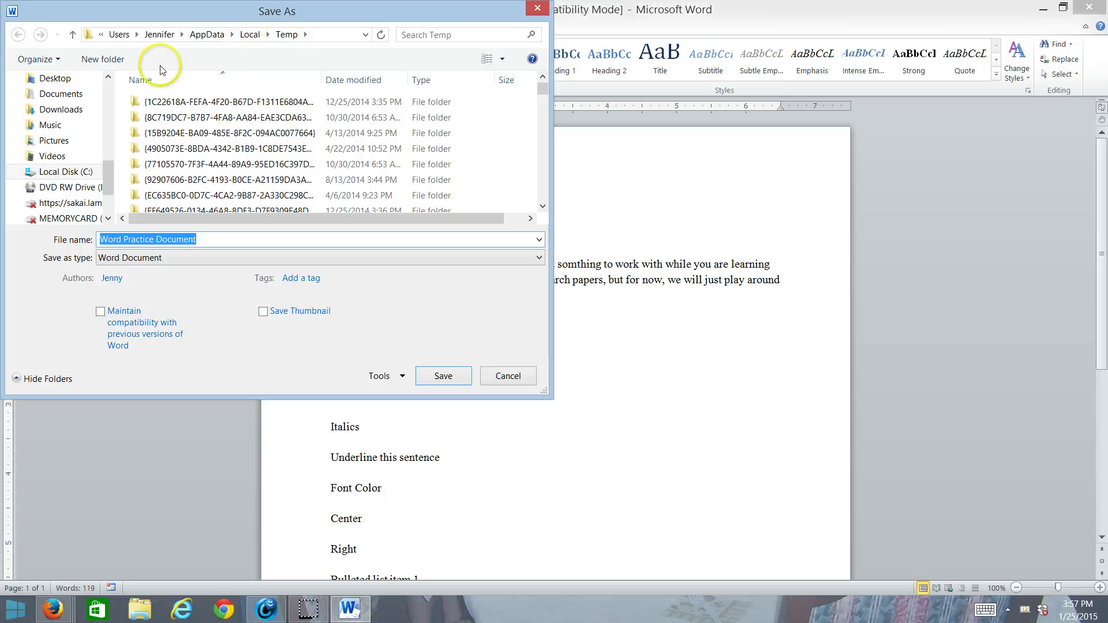
pyautogui.click(67, 96)
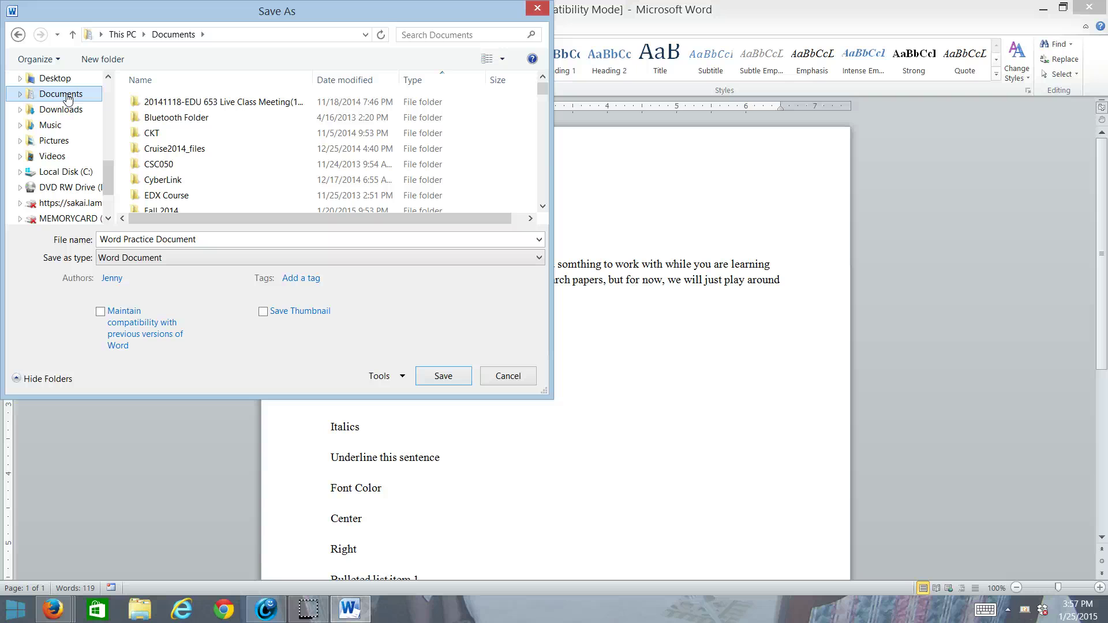
pyautogui.doubleClick(68, 98)
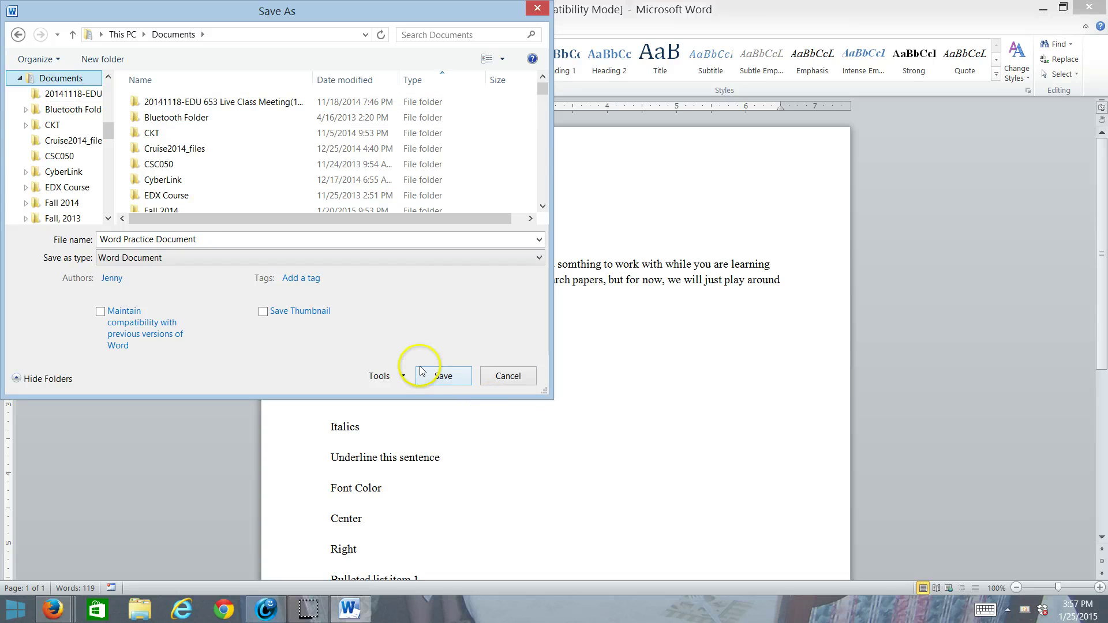
pyautogui.click(438, 375)
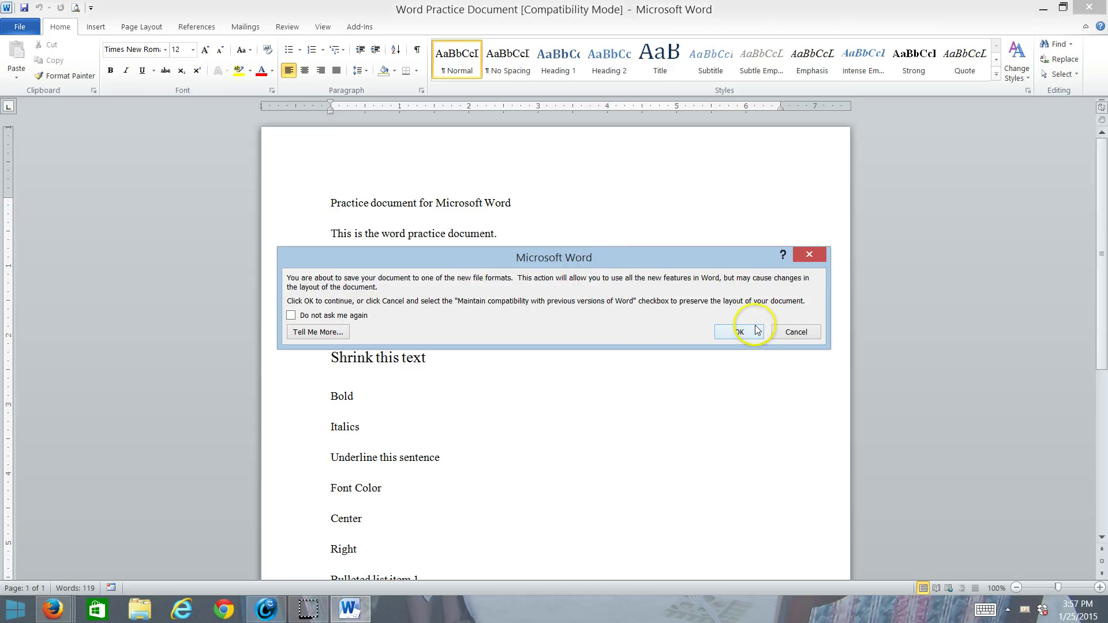
pyautogui.click(736, 330)
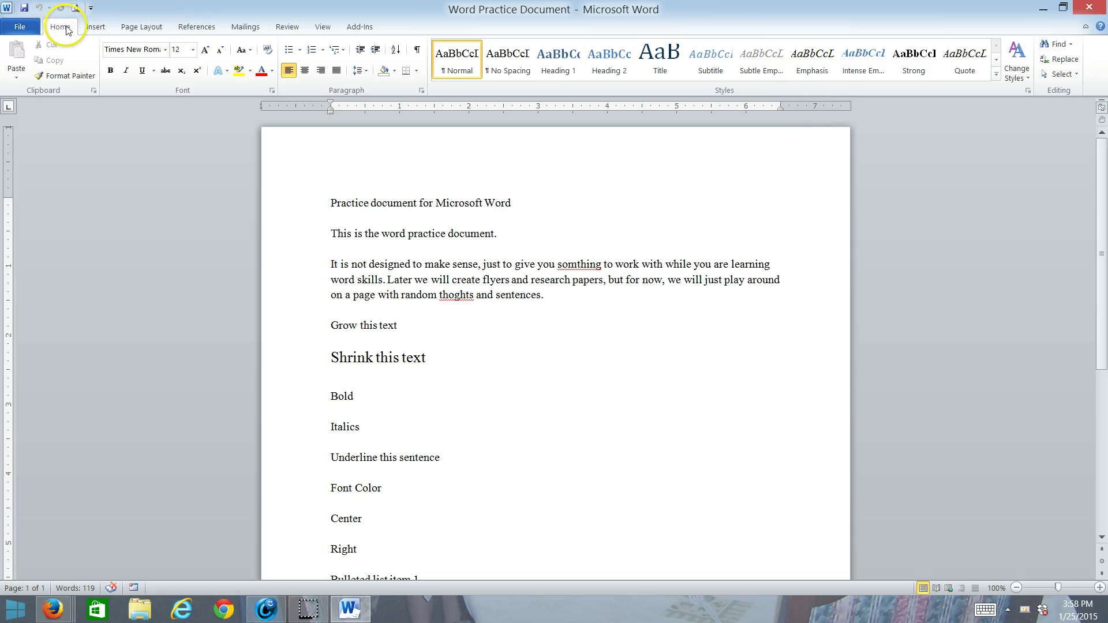
# Look through the page layout, references, mailings, review, view and add-in commands, and return to the Home commands.
pyautogui.click(145, 28)
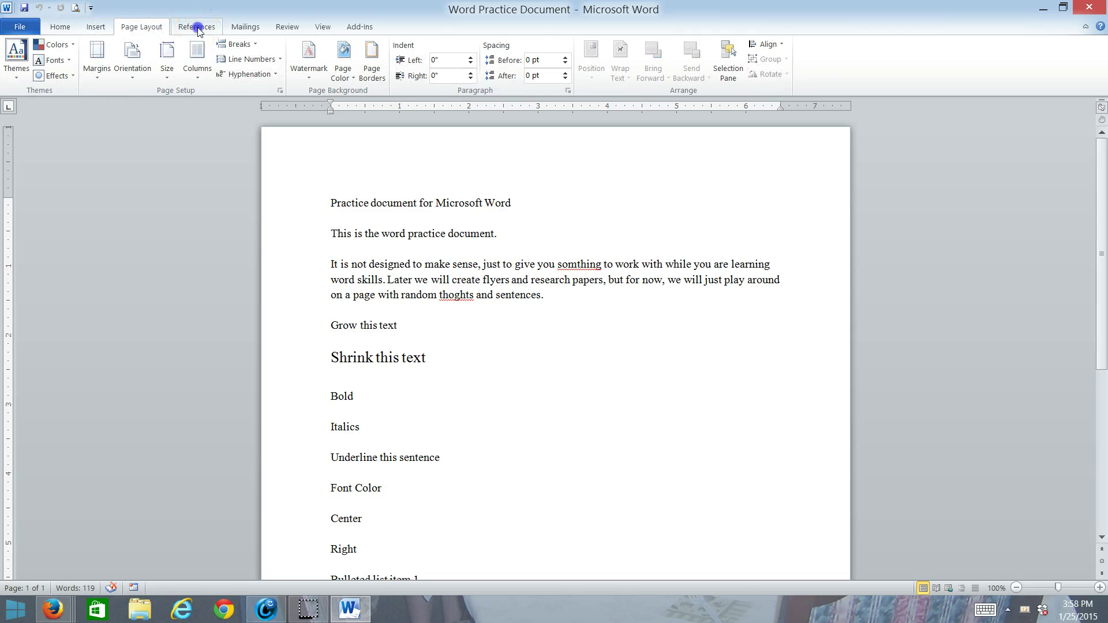
pyautogui.click(197, 27)
pyautogui.click(245, 27)
pyautogui.click(290, 28)
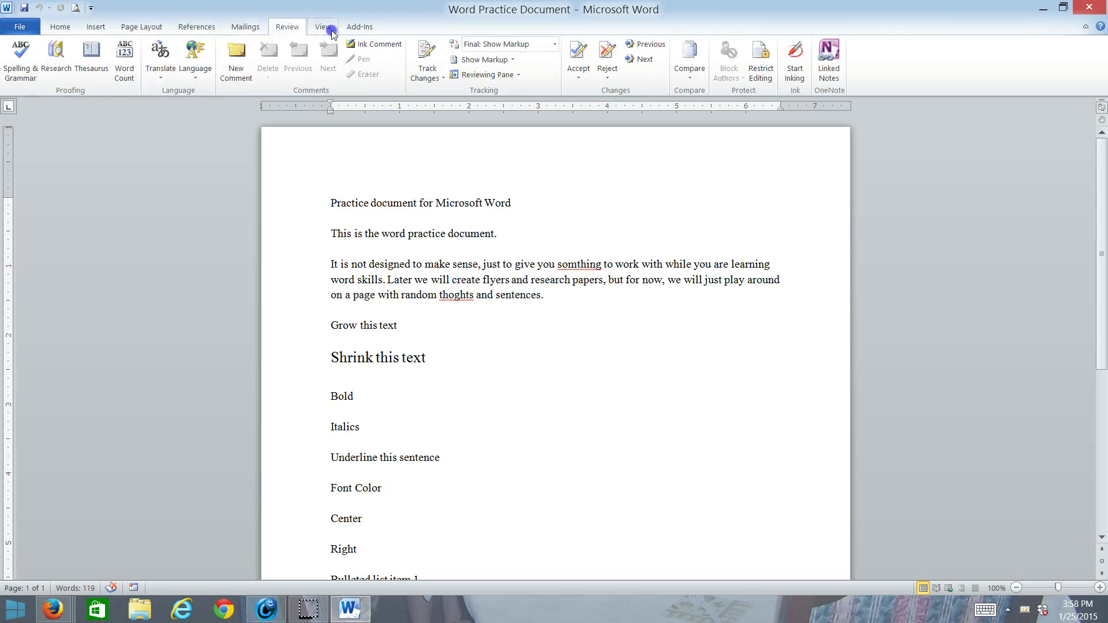
pyautogui.click(322, 27)
pyautogui.click(361, 27)
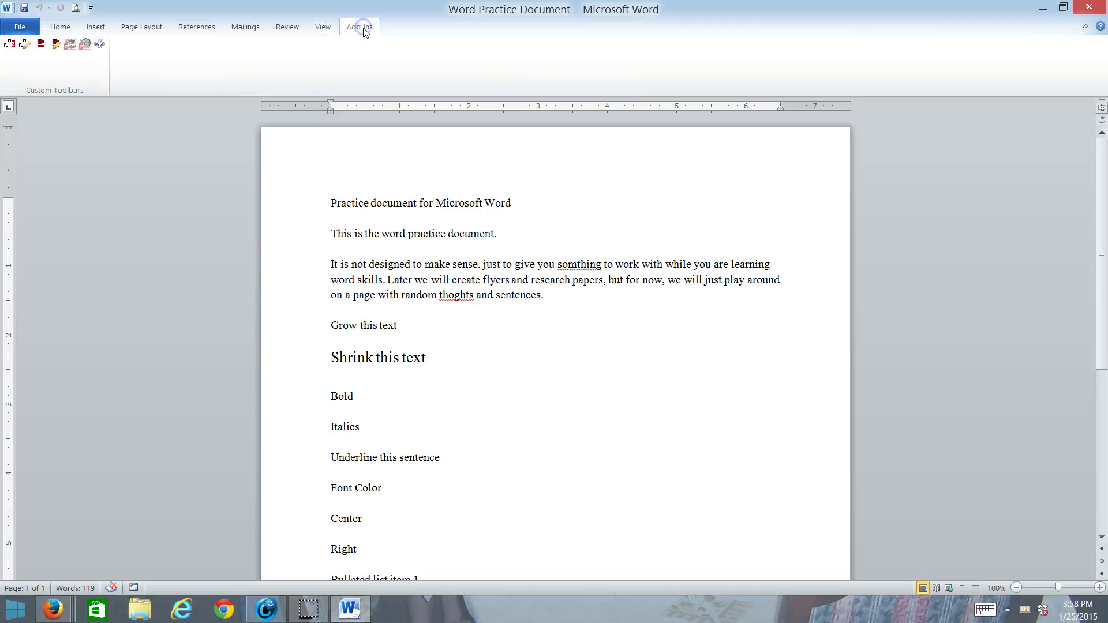
pyautogui.click(60, 28)
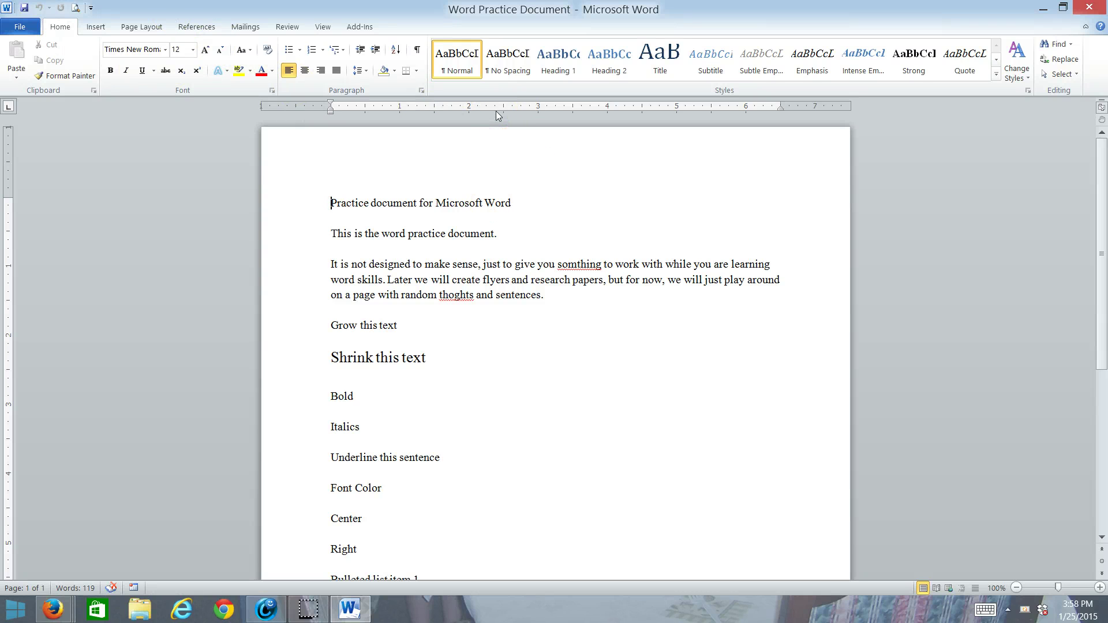
# Hide the ruler and show it again.
pyautogui.click(323, 27)
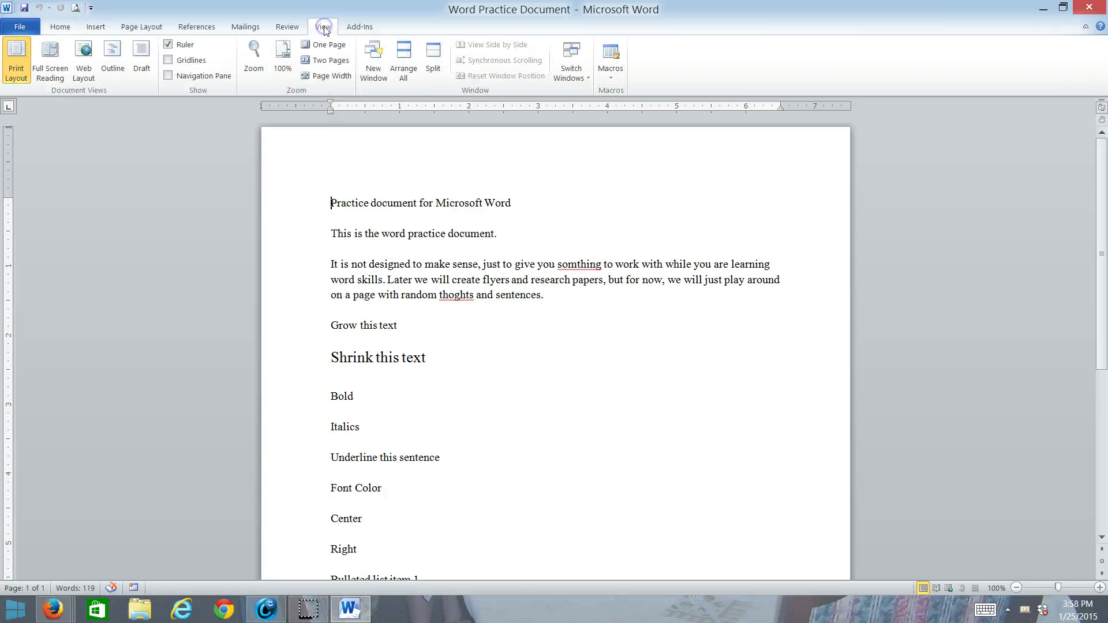
pyautogui.click(167, 45)
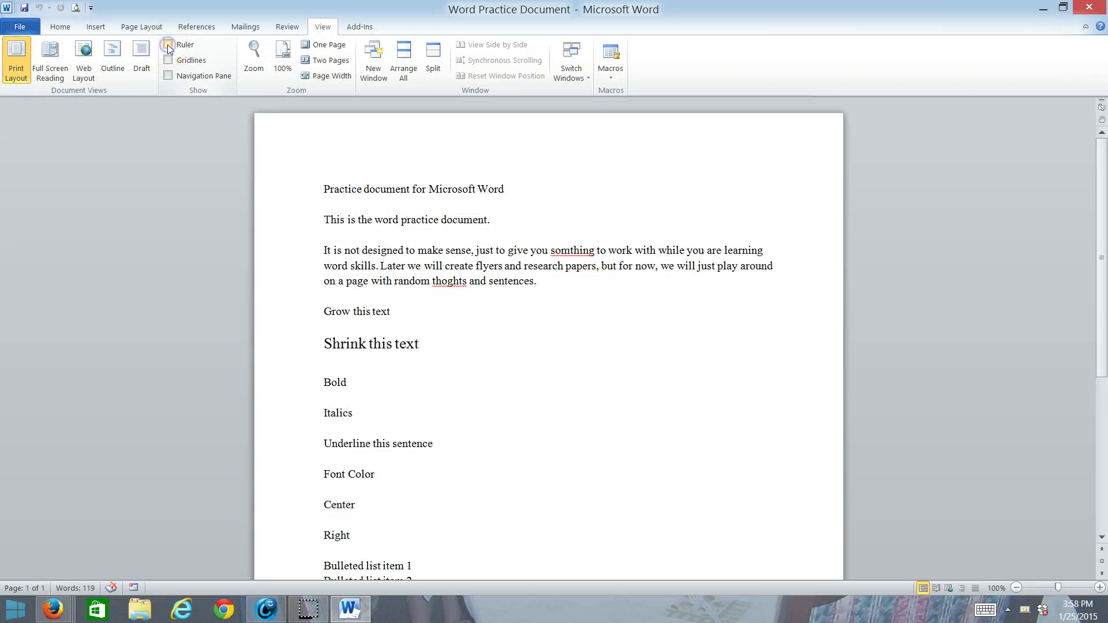
pyautogui.click(168, 45)
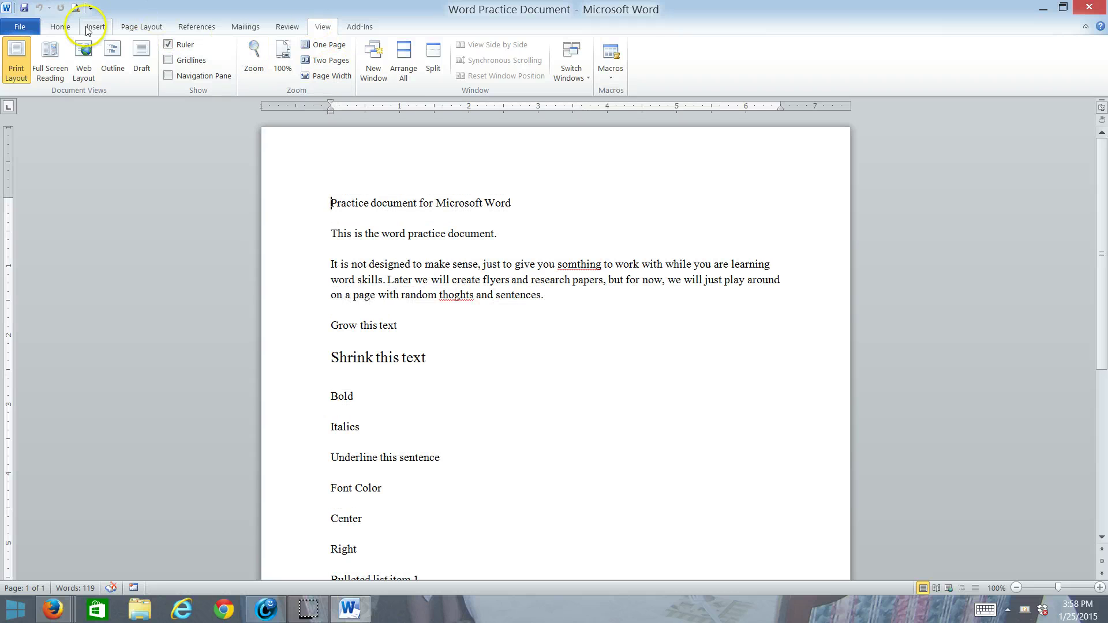
# Select the entire practice document and set its line spacing to 3.0.
pyautogui.click(65, 27)
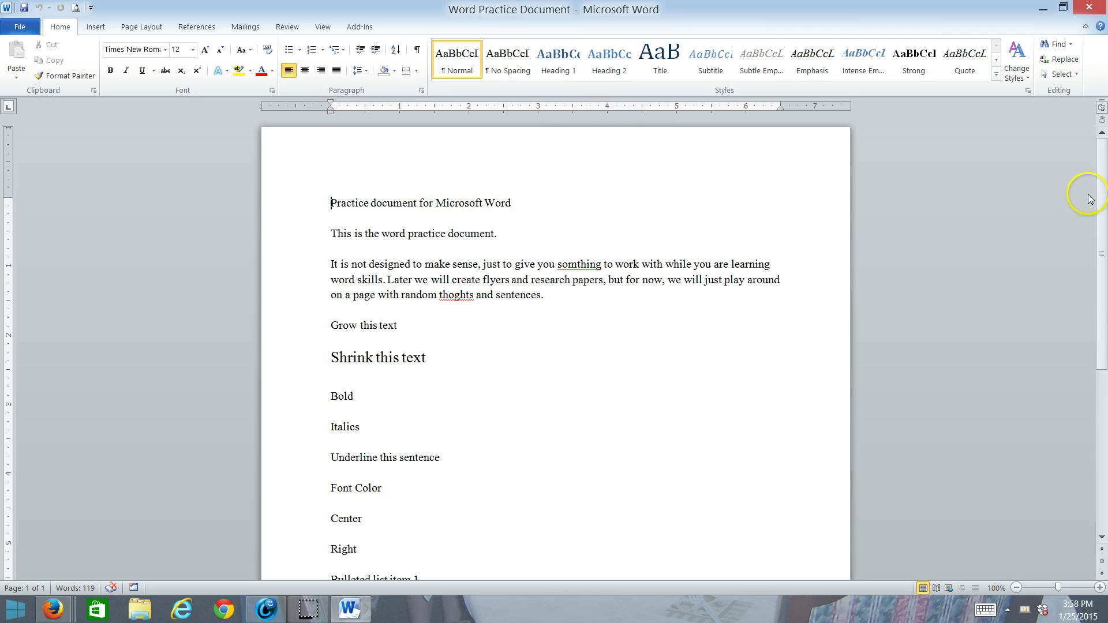
pyautogui.moveTo(1102, 276); pyautogui.dragTo(1101, 145)
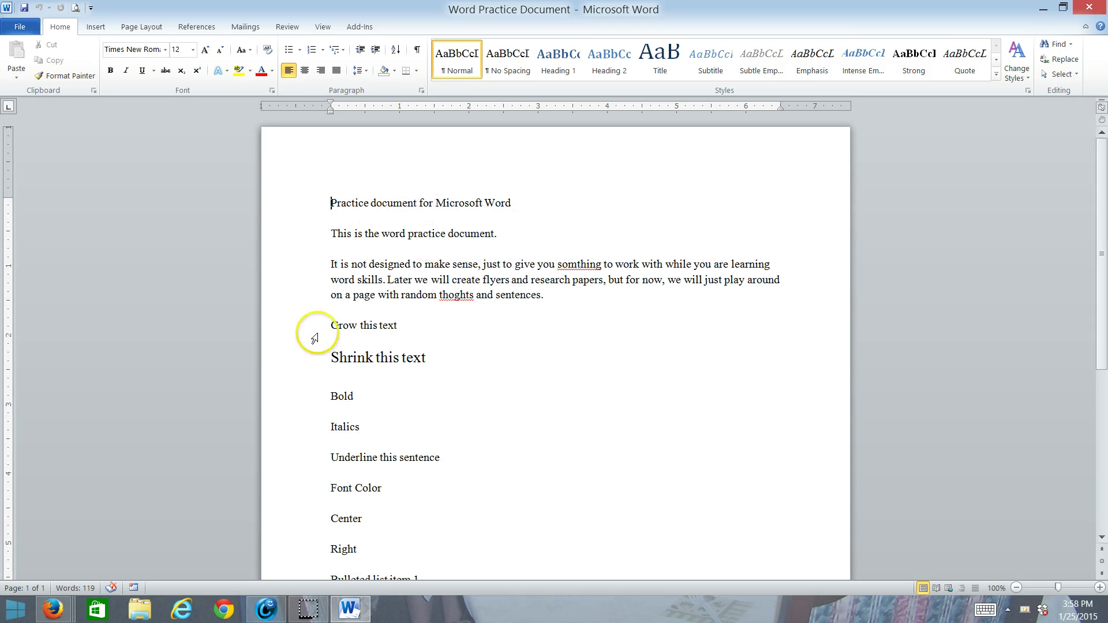
pyautogui.tripleClick(287, 311)
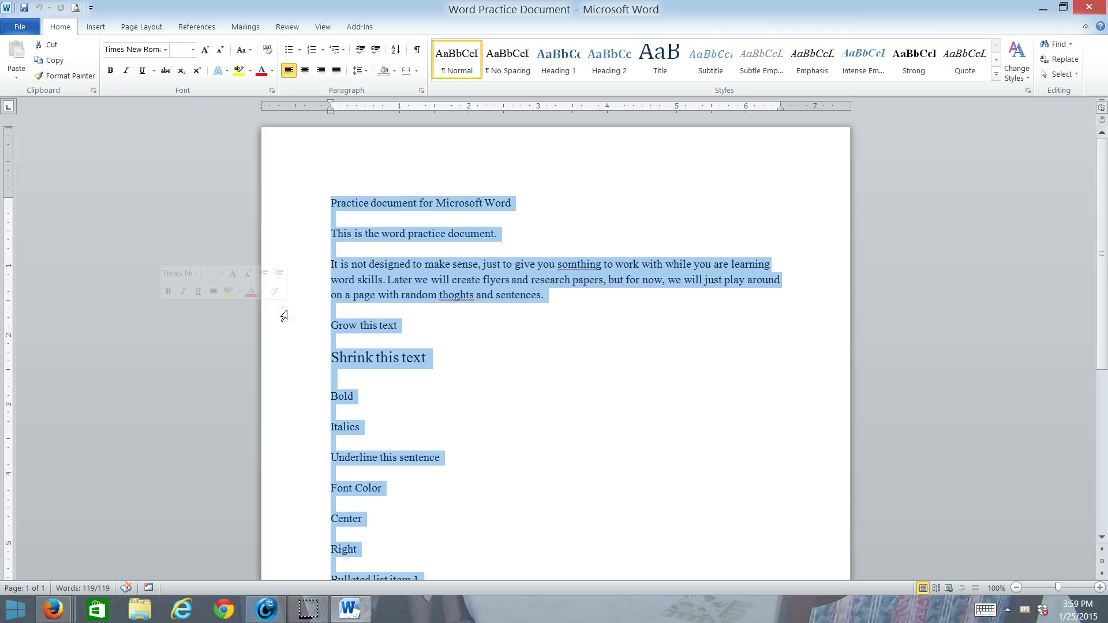
pyautogui.click(365, 70)
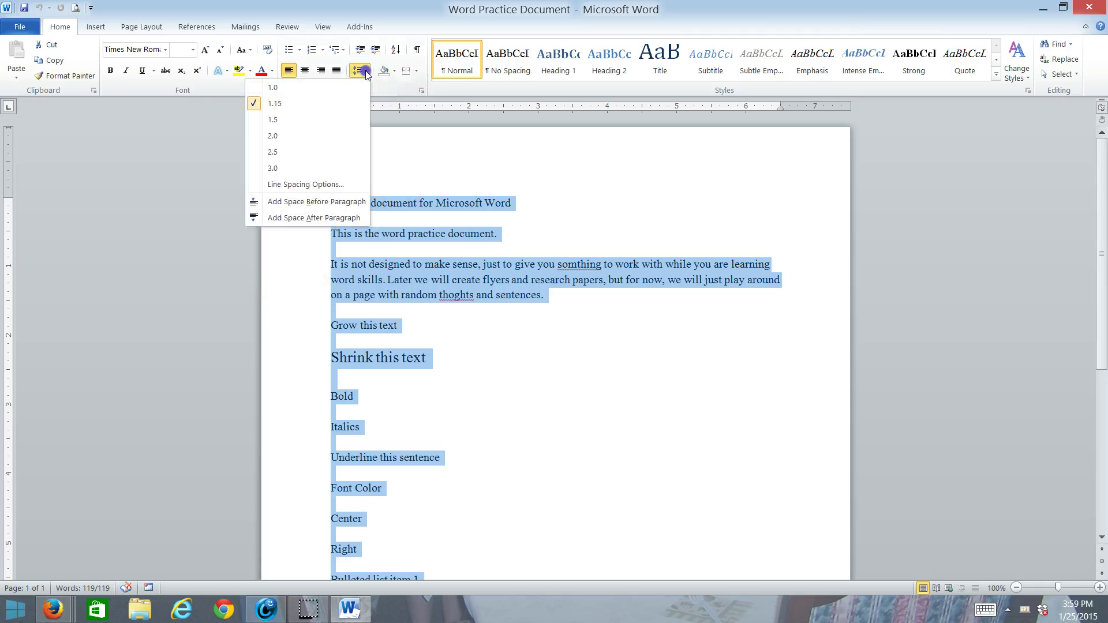
pyautogui.click(326, 168)
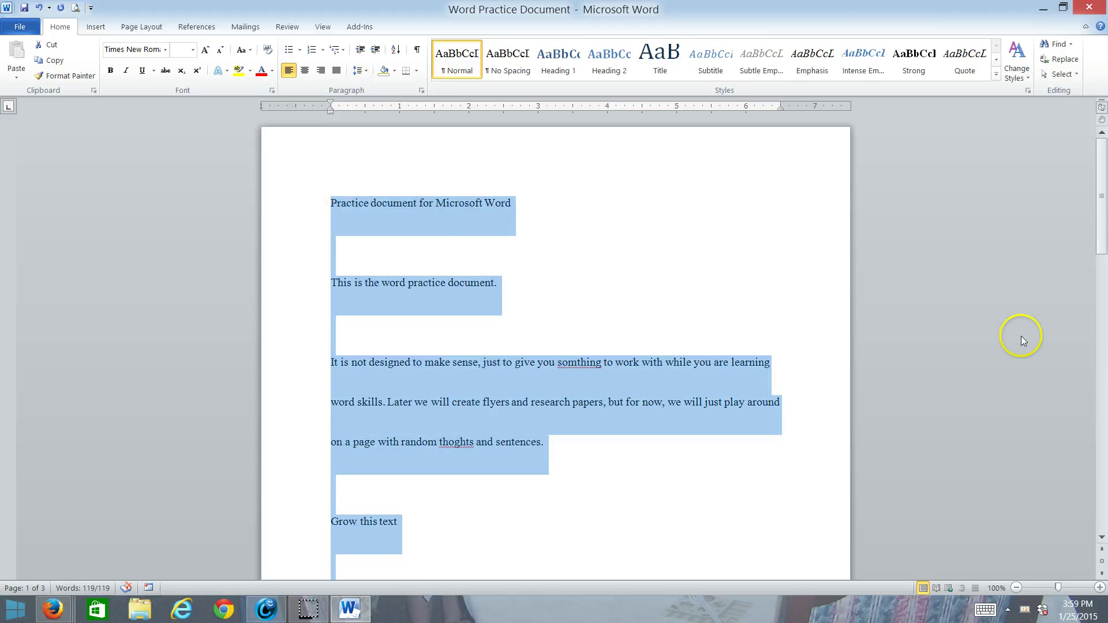
# Examine how the 3.0 line spacing spreads the text over the document's pages, from the beginning down to the bulleted list items.
pyautogui.moveTo(1103, 179); pyautogui.dragTo(1091, 138)
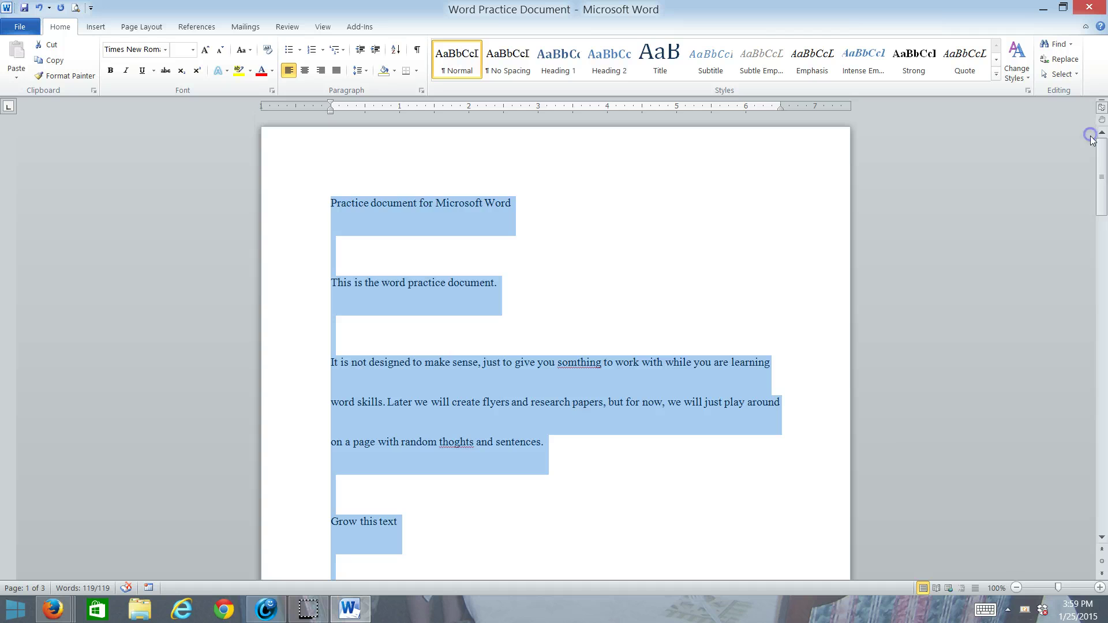
pyautogui.click(1102, 359)
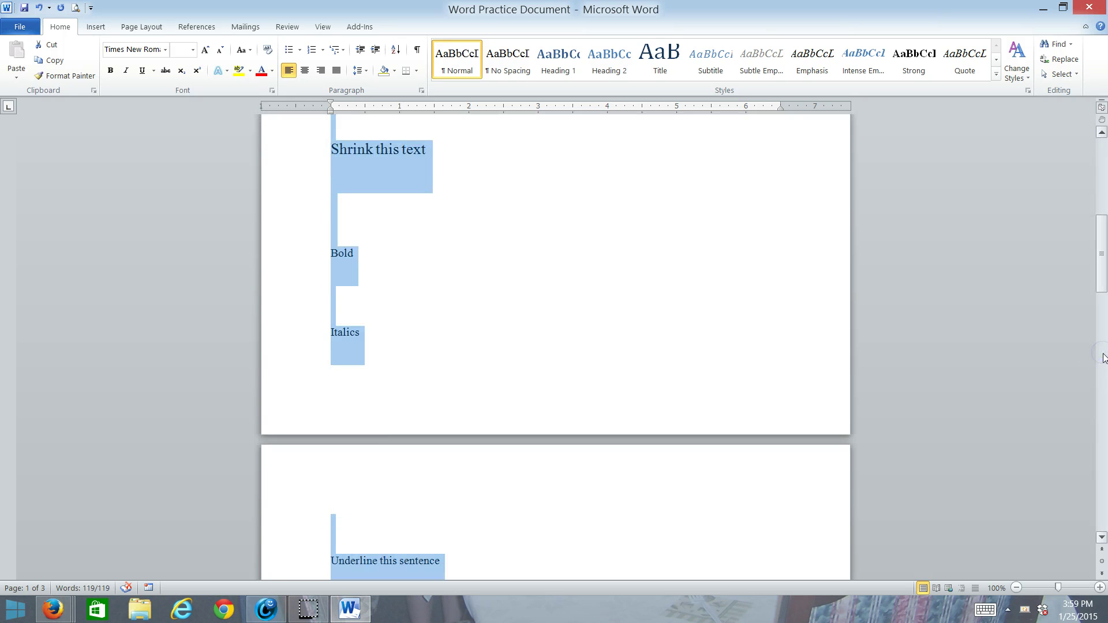
pyautogui.click(1103, 358)
pyautogui.click(1103, 359)
pyautogui.click(1104, 184)
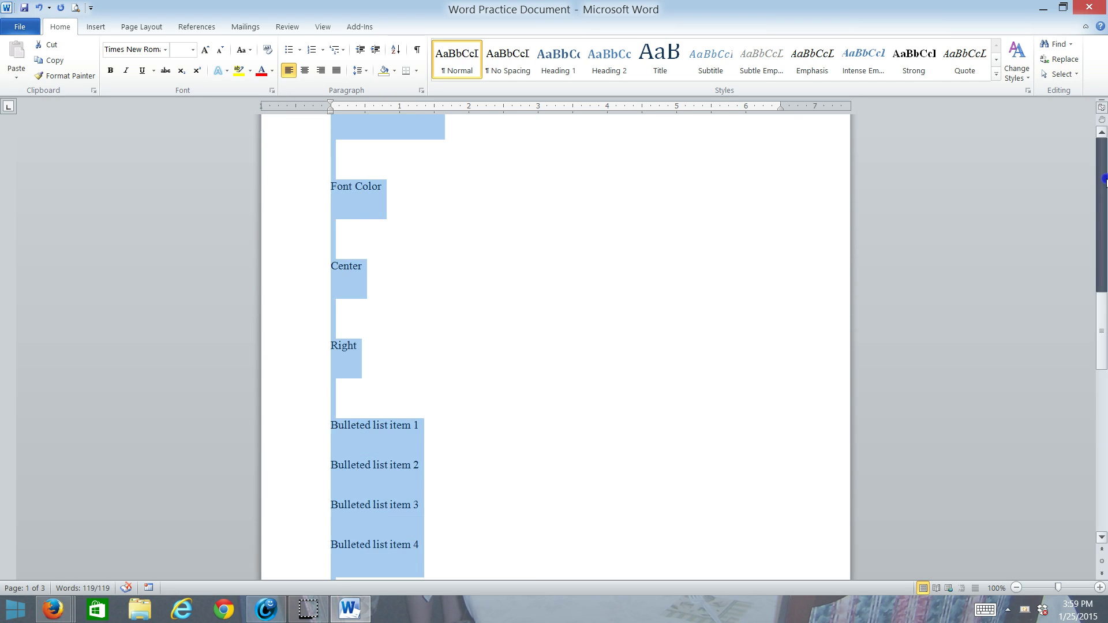
pyautogui.click(1104, 176)
pyautogui.click(1103, 173)
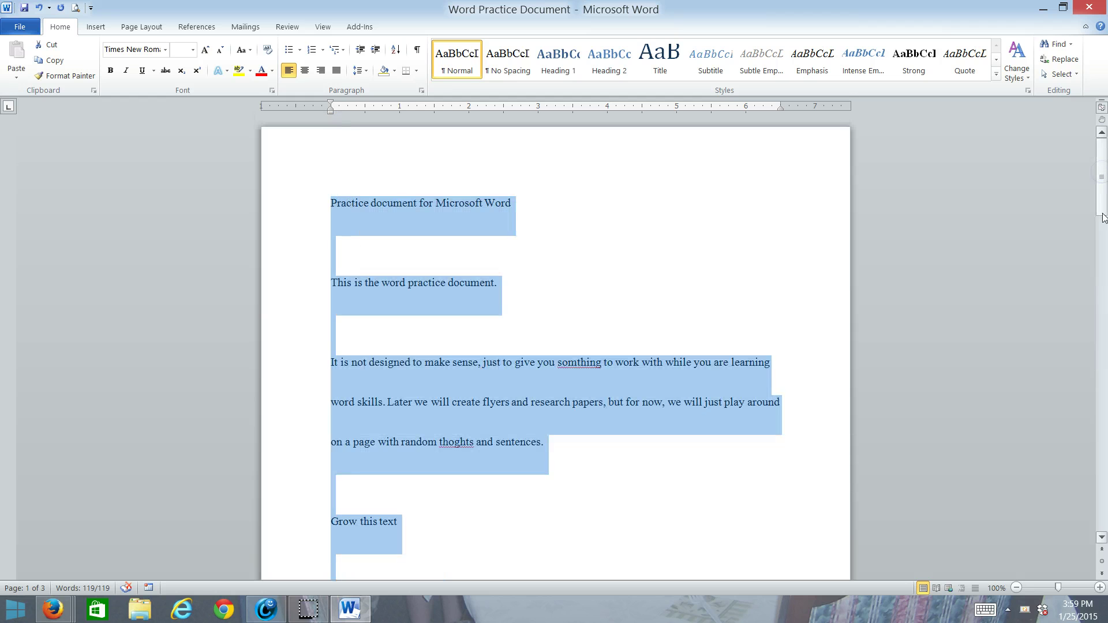
pyautogui.click(1101, 251)
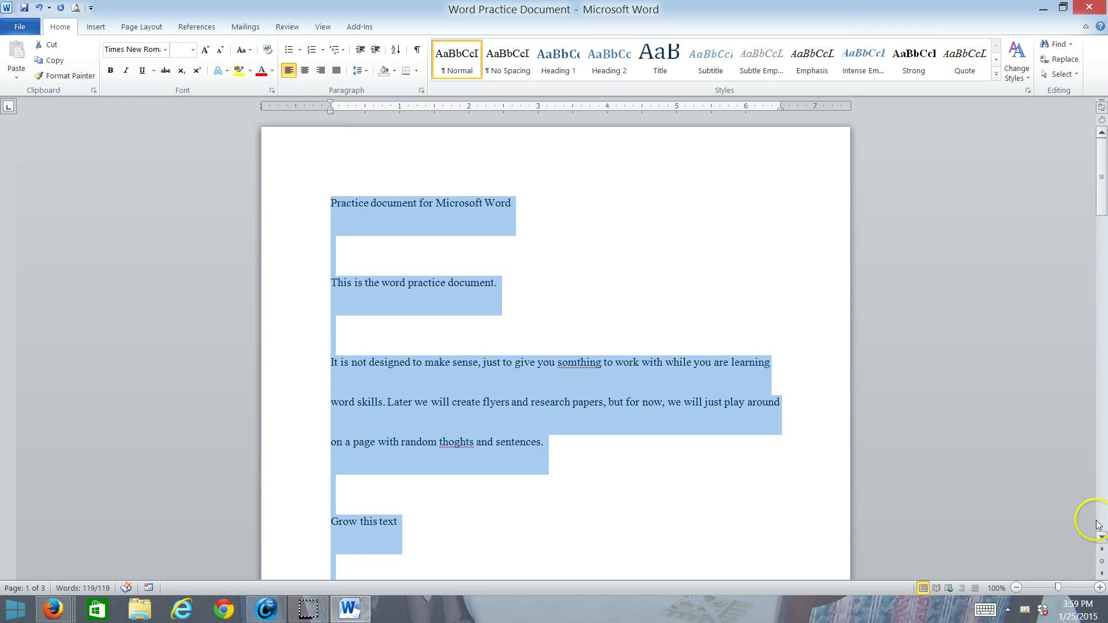
pyautogui.click(1101, 538)
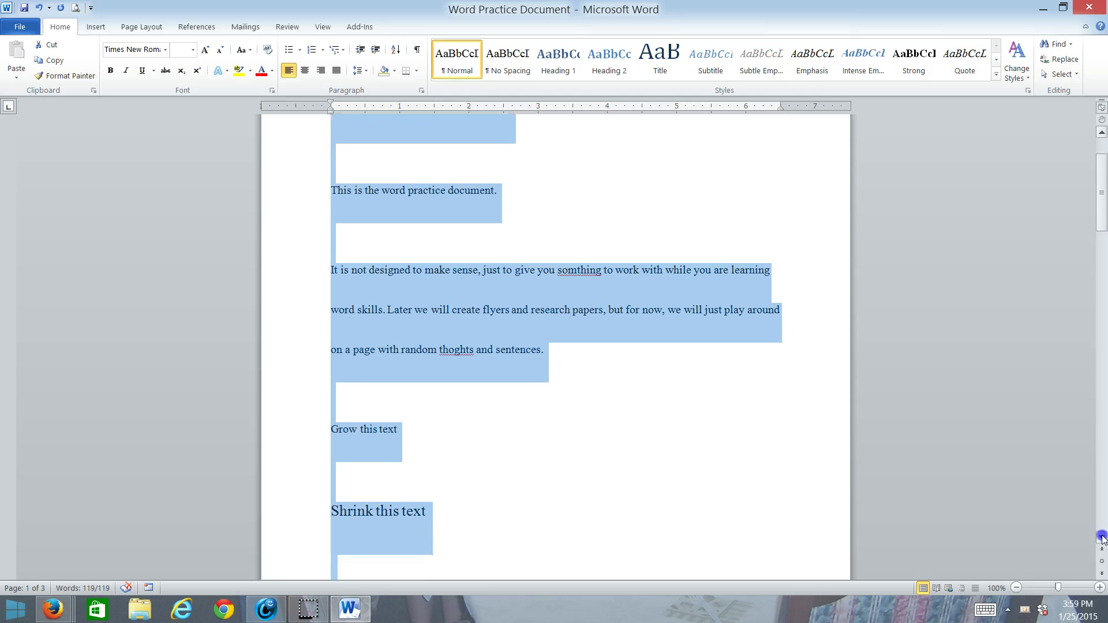
pyautogui.click(1102, 133)
pyautogui.click(1102, 133)
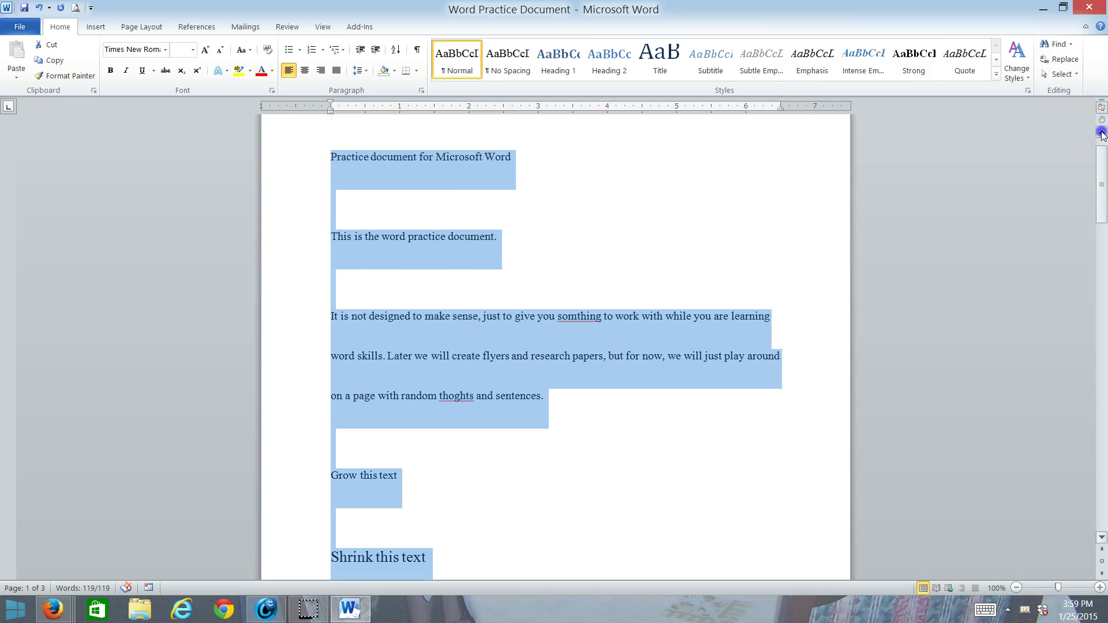
pyautogui.click(1101, 134)
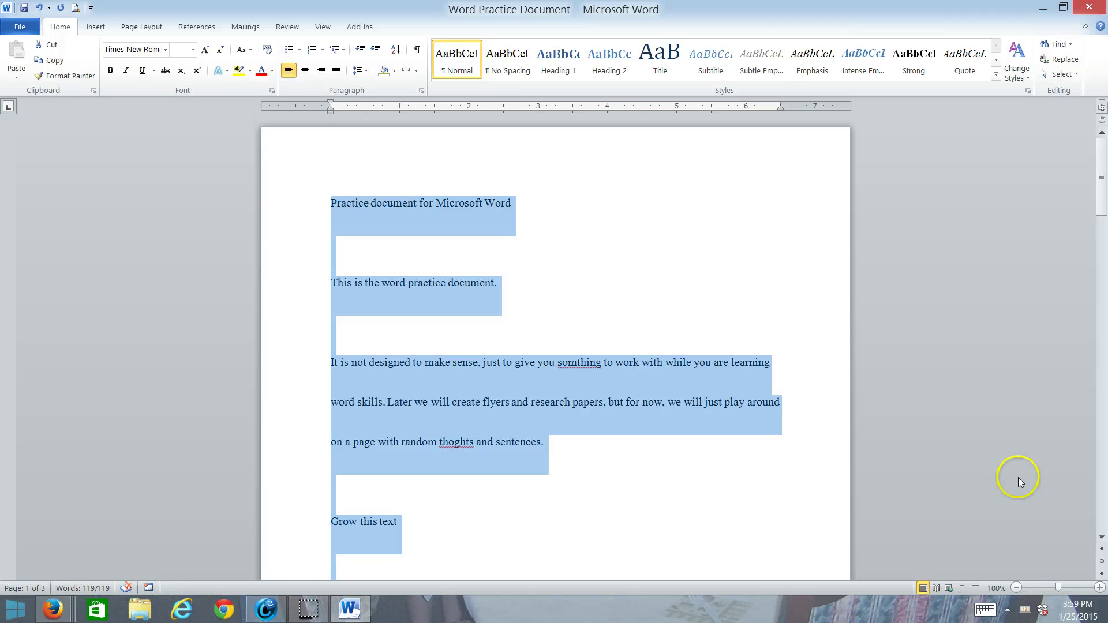
# Display the document in Full Screen Reading, Web Layout, Outline and Draft views, and return to Print Layout.
pyautogui.click(938, 587)
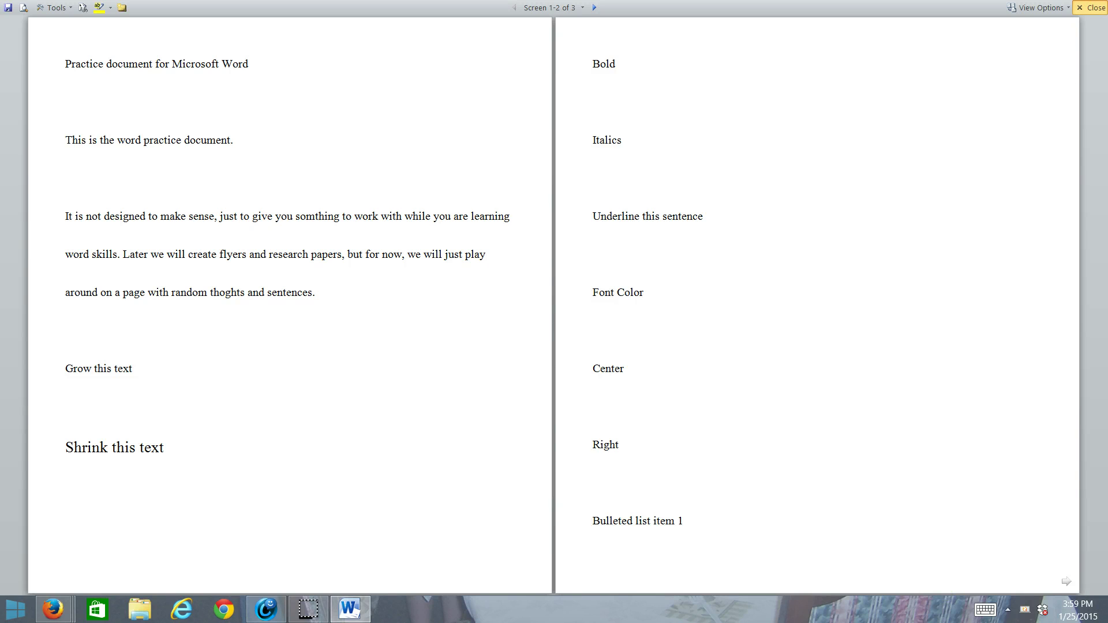
pyautogui.click(1095, 8)
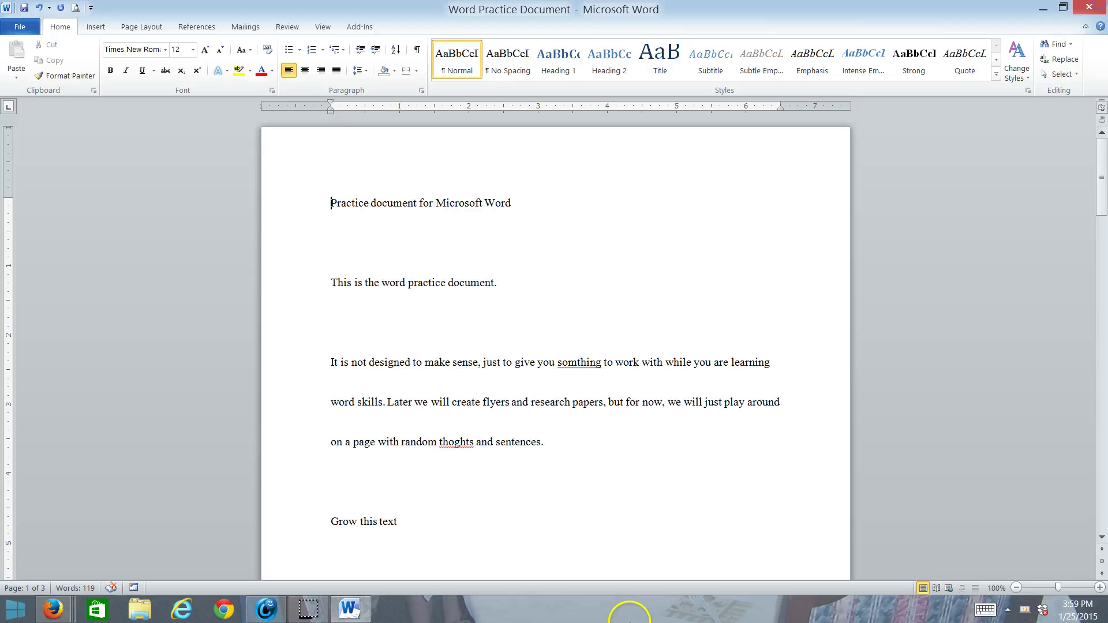
pyautogui.click(950, 588)
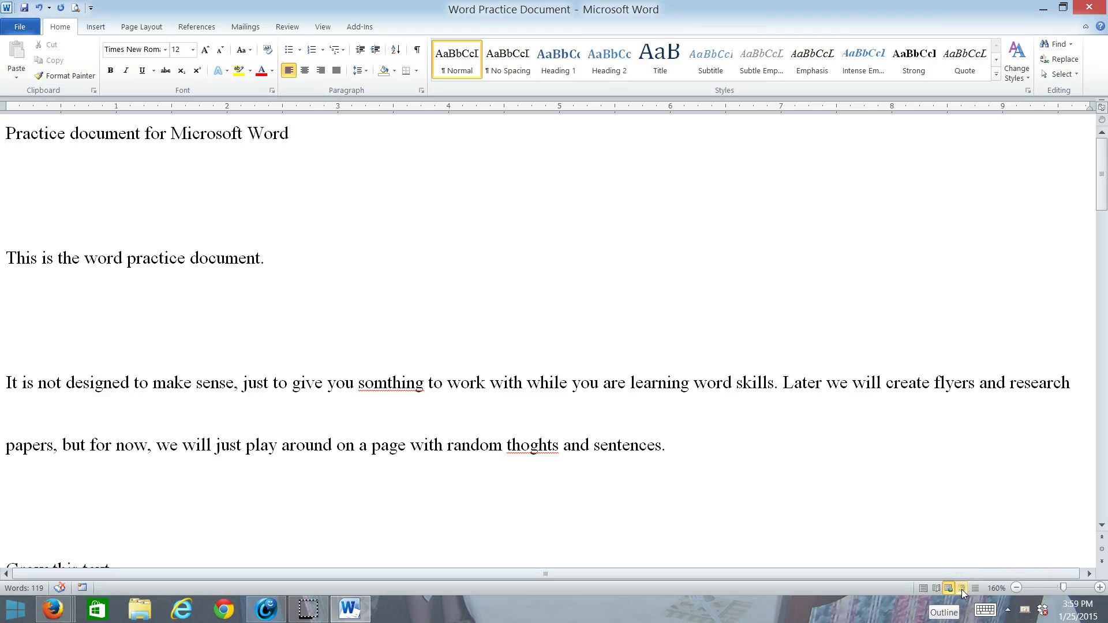
pyautogui.click(962, 588)
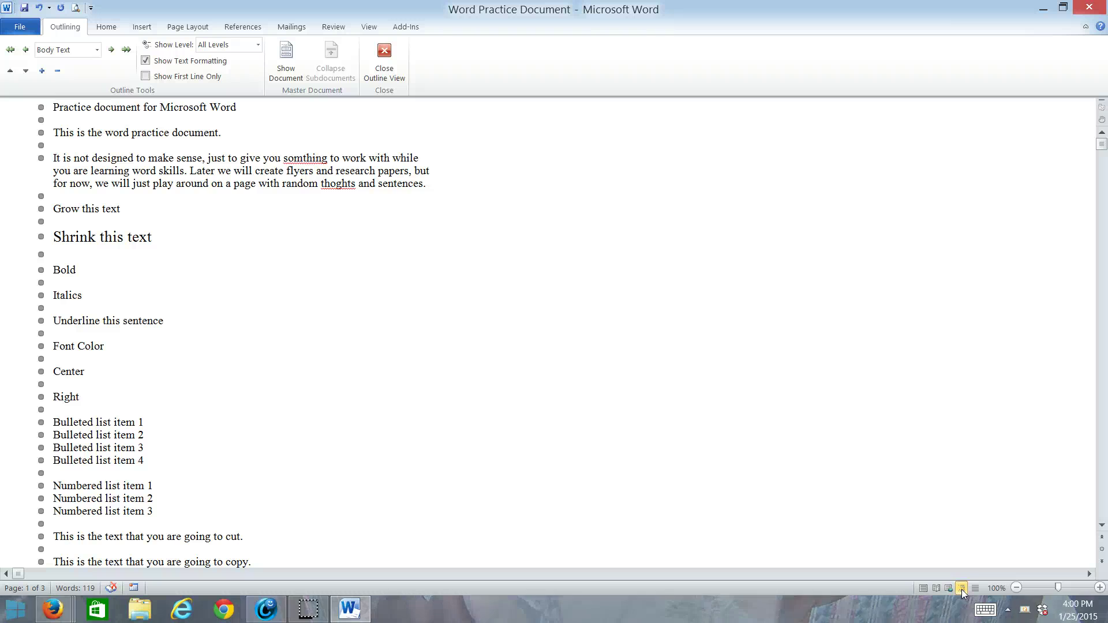
pyautogui.click(975, 588)
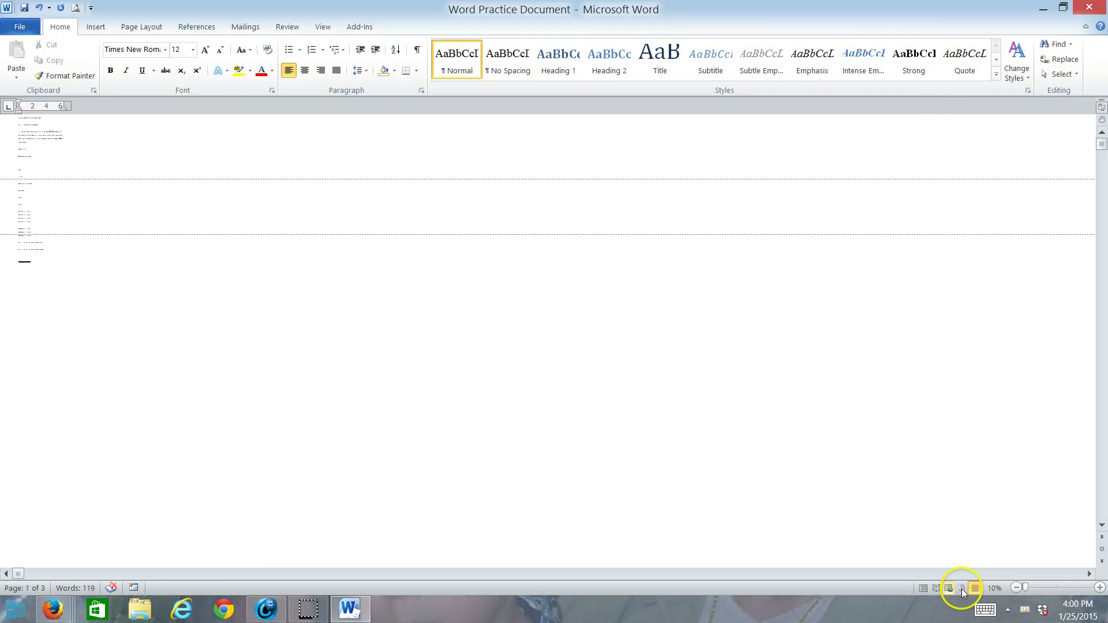
pyautogui.click(922, 588)
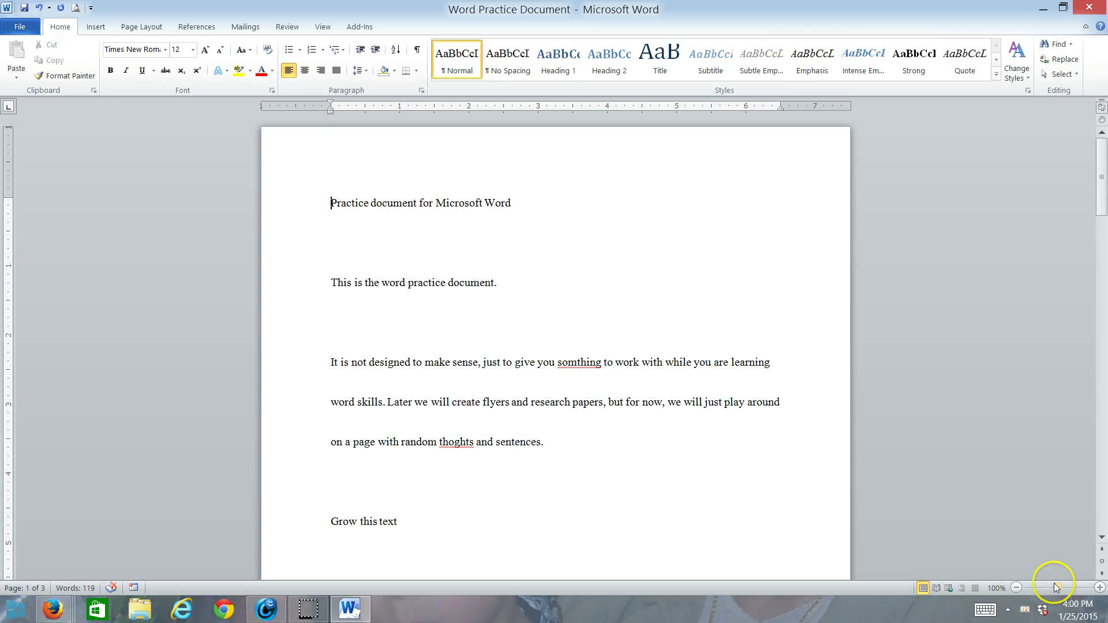
# Zoom the document in to 150% and back out to 100%, and set the zoom to 158%.
pyautogui.click(1099, 588)
pyautogui.click(1100, 587)
pyautogui.click(1100, 588)
pyautogui.click(1100, 587)
pyautogui.click(1099, 587)
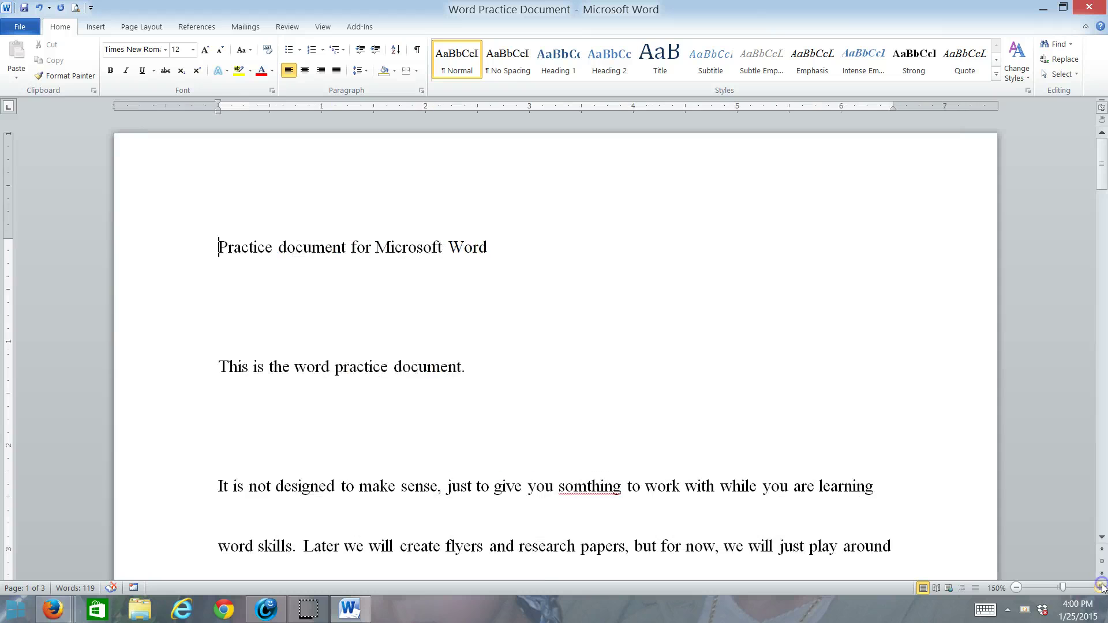
pyautogui.click(1016, 588)
pyautogui.click(1016, 588)
pyautogui.click(1017, 588)
pyautogui.click(1016, 587)
pyautogui.click(1016, 588)
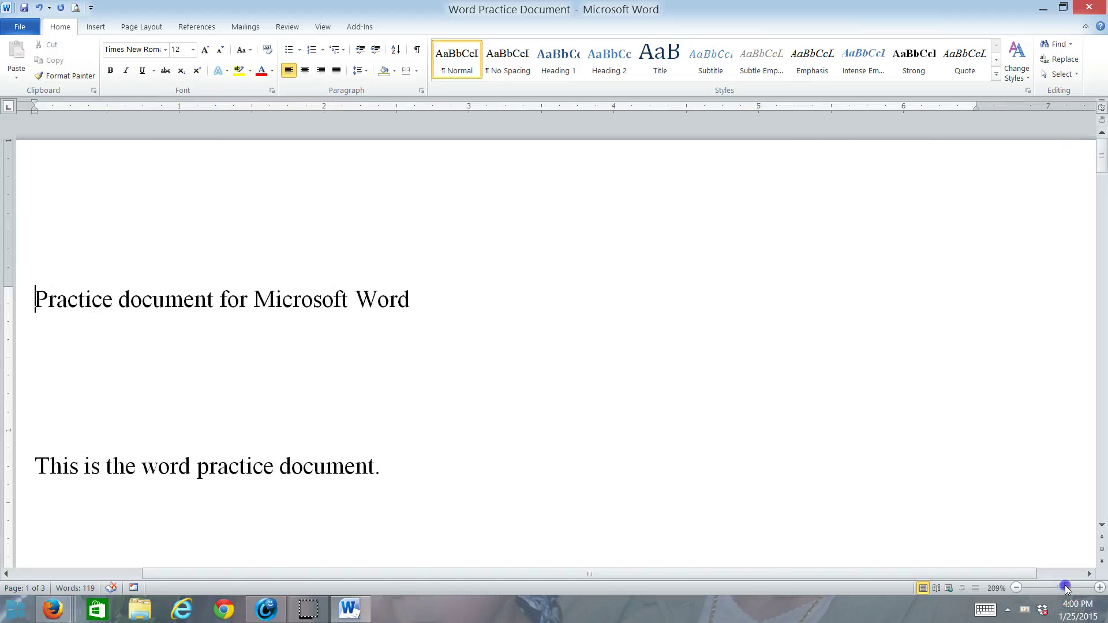
pyautogui.moveTo(1058, 587); pyautogui.dragTo(1062, 587)
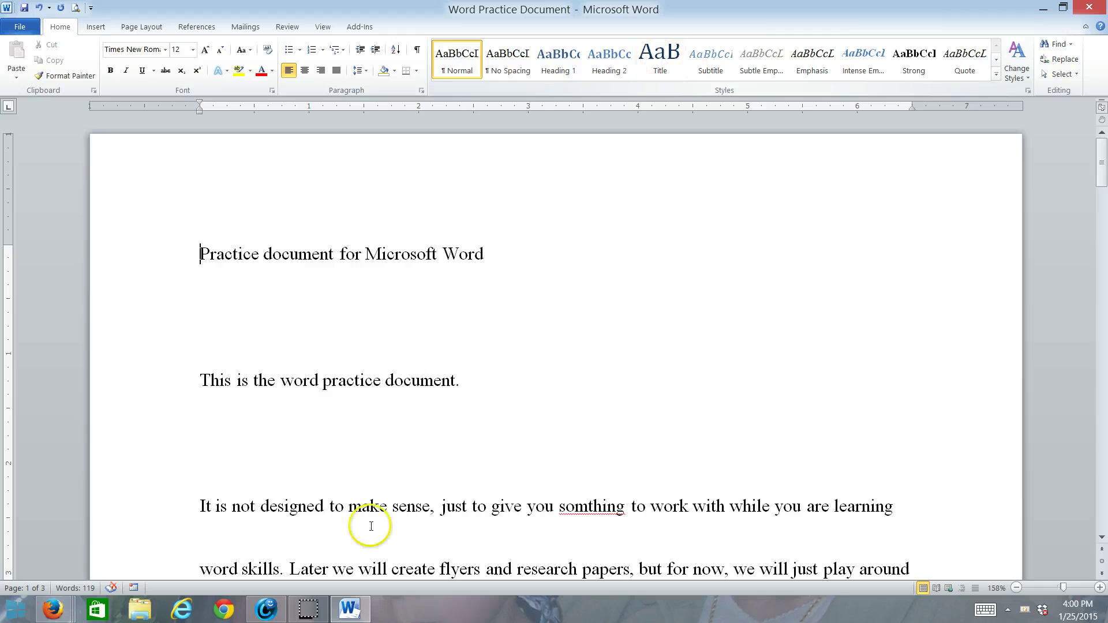
# Select the entire practice document, set its line spacing to 1.0 and clear the selection.
pyautogui.tripleClick(150, 290)
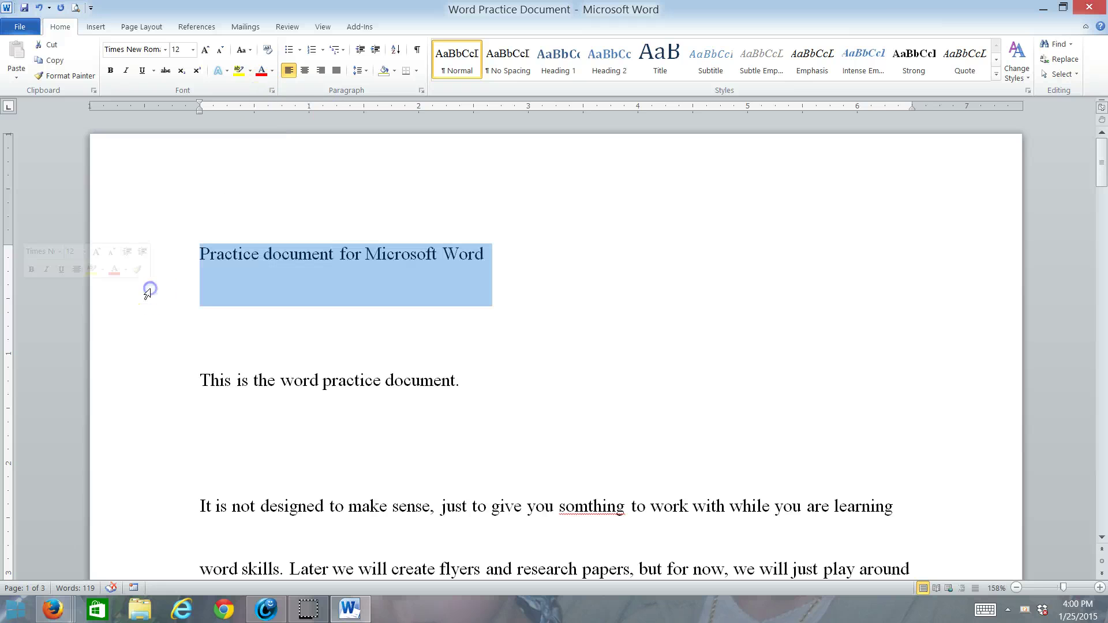
pyautogui.click(358, 71)
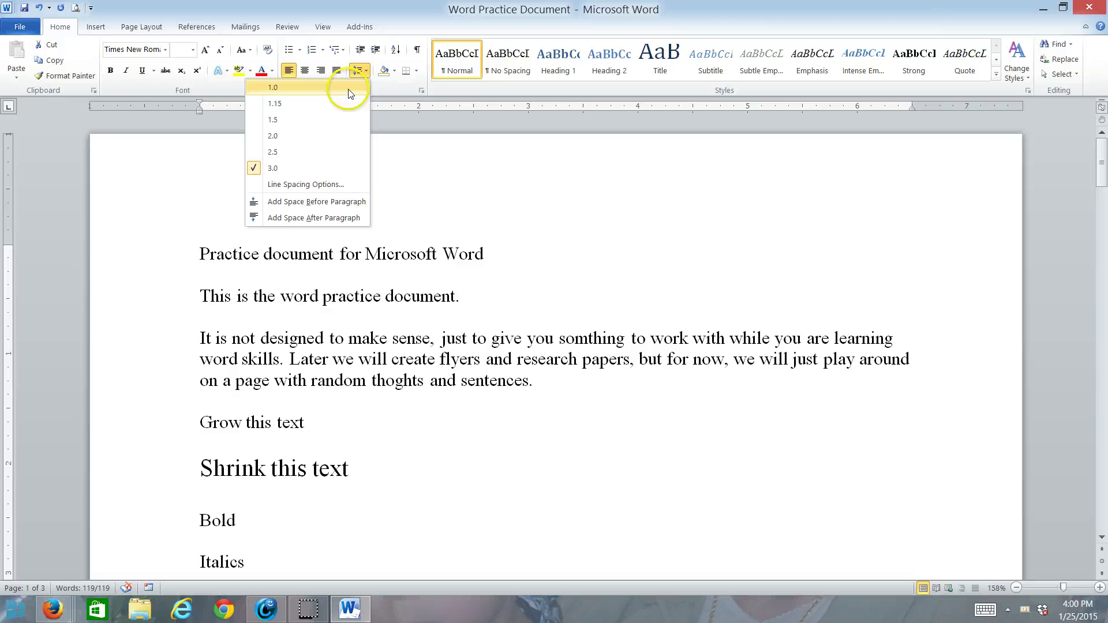
pyautogui.click(349, 91)
pyautogui.click(278, 311)
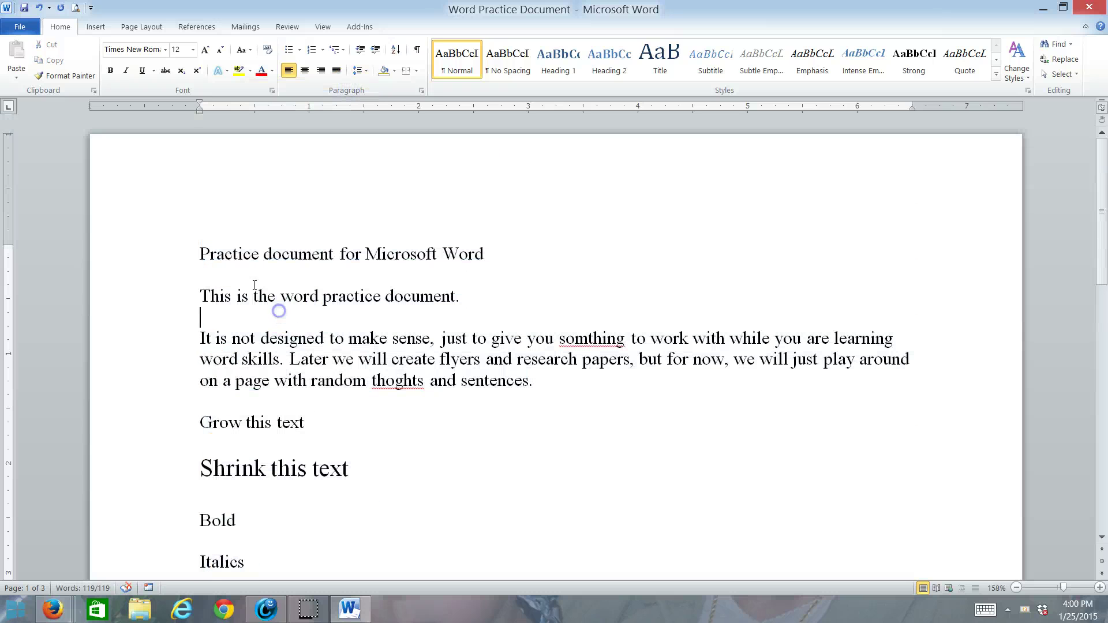
# Highlight the text from "designed" to the paragraph's end and a passage from "the word practice document" to "thoghts", clearing each selection.
pyautogui.moveTo(280, 341); pyautogui.dragTo(446, 396)
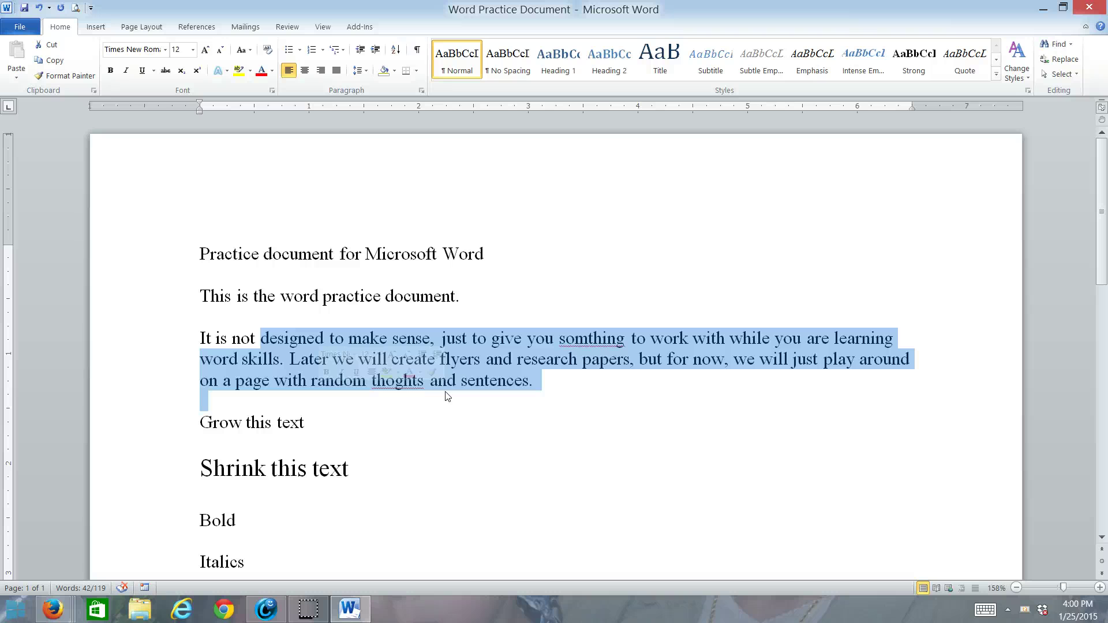
pyautogui.click(535, 536)
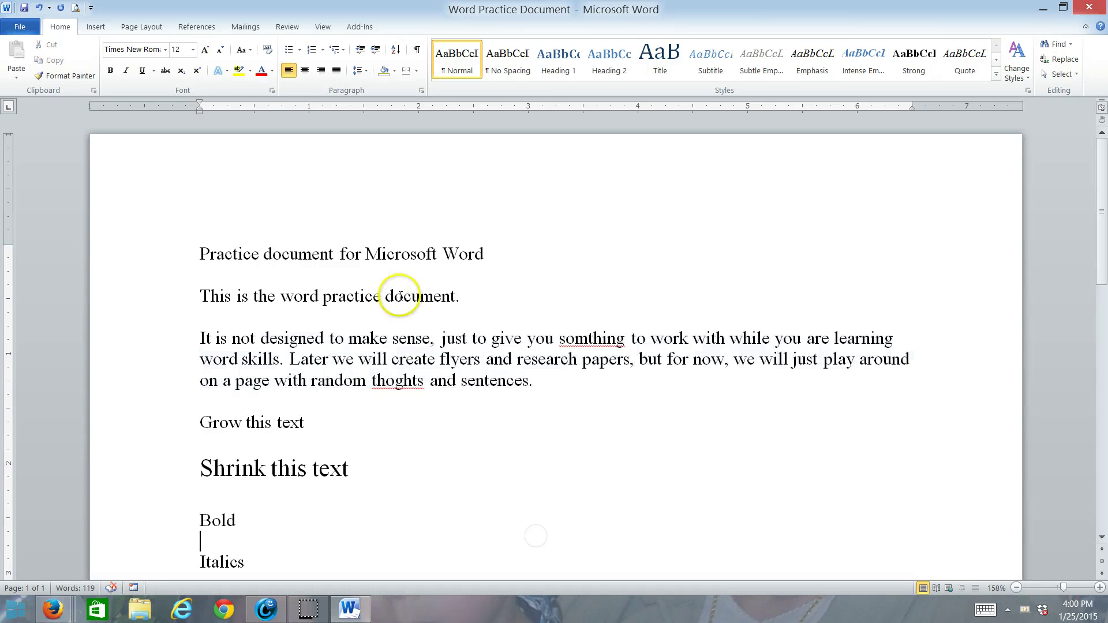
pyautogui.moveTo(253, 296); pyautogui.dragTo(414, 380)
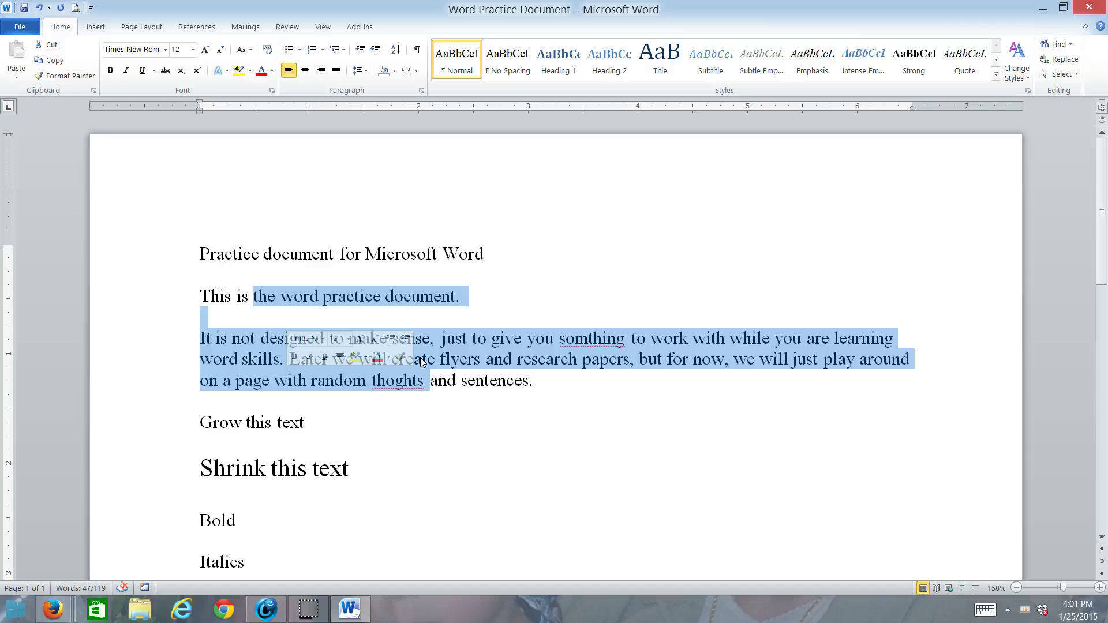
pyautogui.click(407, 217)
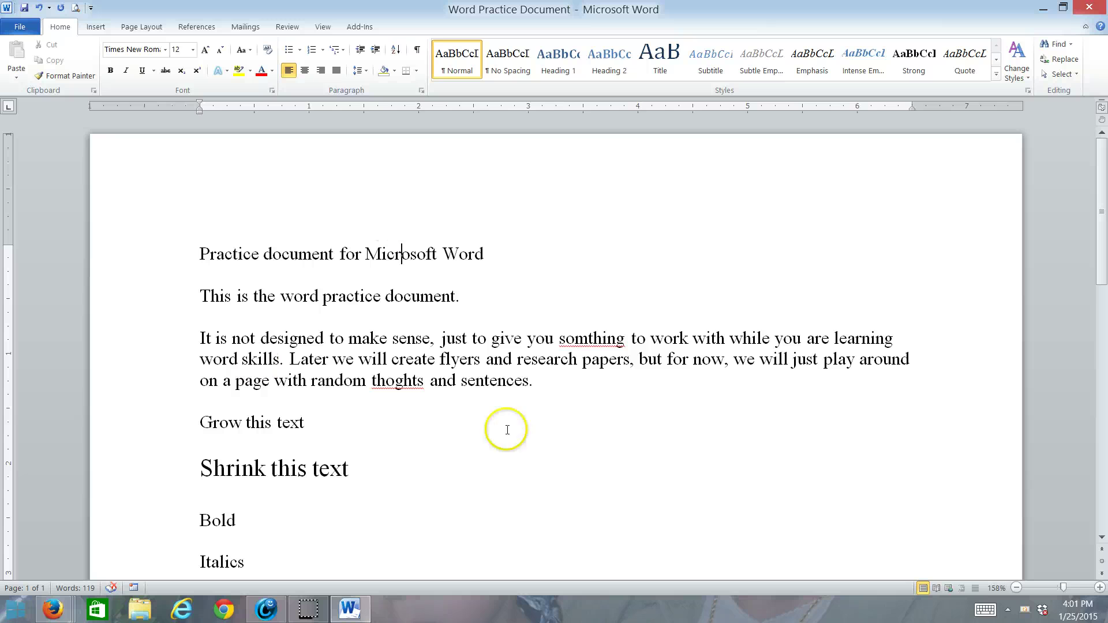
# Select the word "document" in the title, and select single whole lines one at a time around the "It is not designed" paragraph.
pyautogui.doubleClick(287, 253)
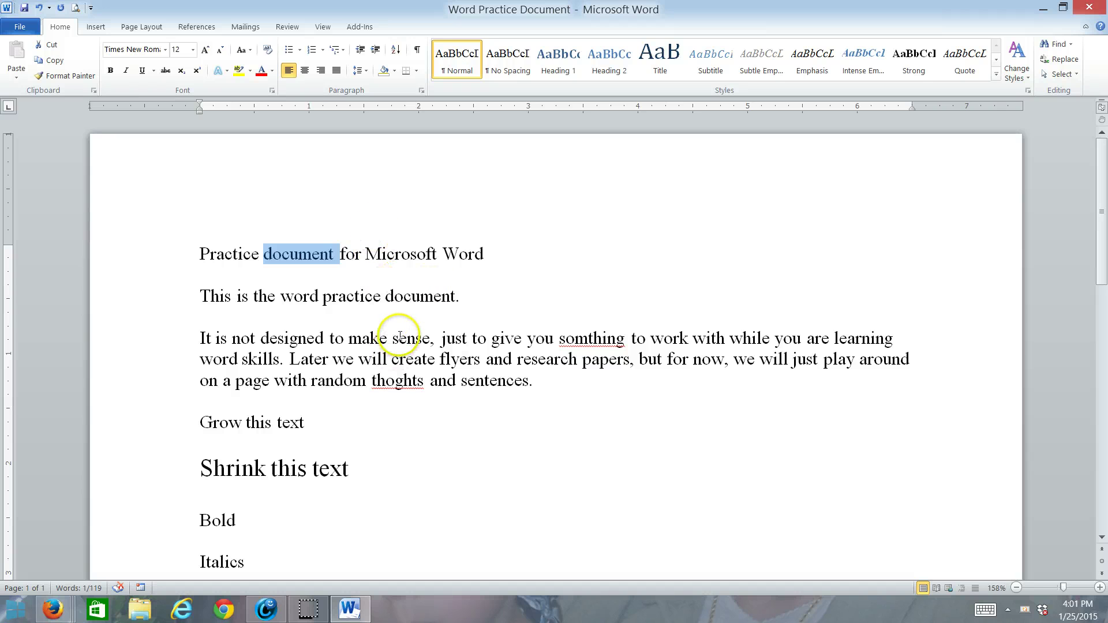
pyautogui.click(133, 303)
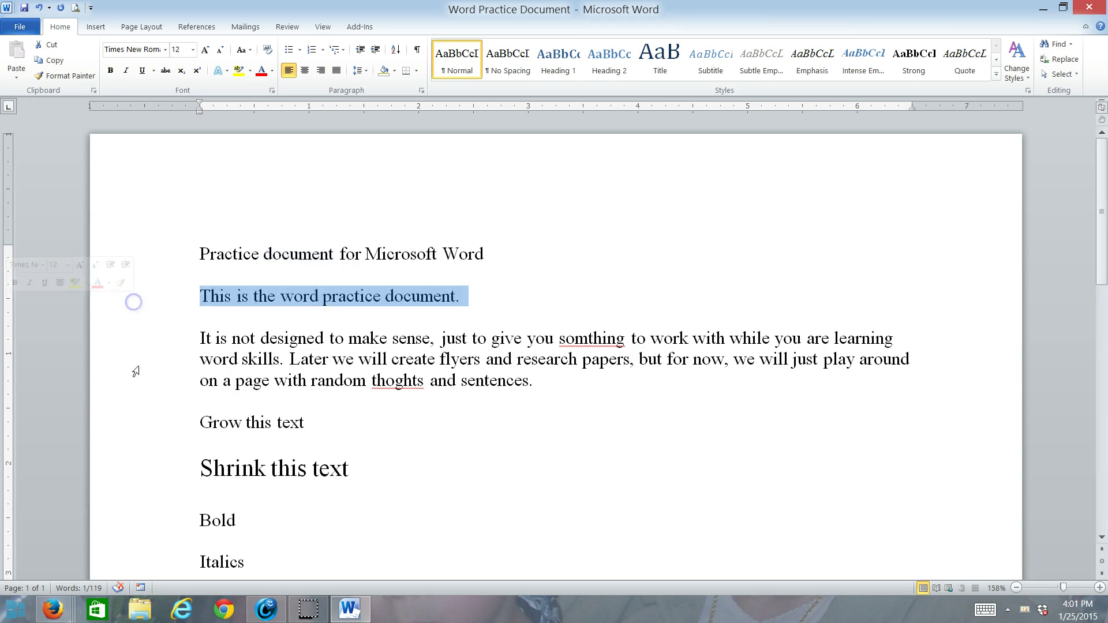
pyautogui.click(130, 338)
pyautogui.click(126, 360)
pyautogui.click(126, 398)
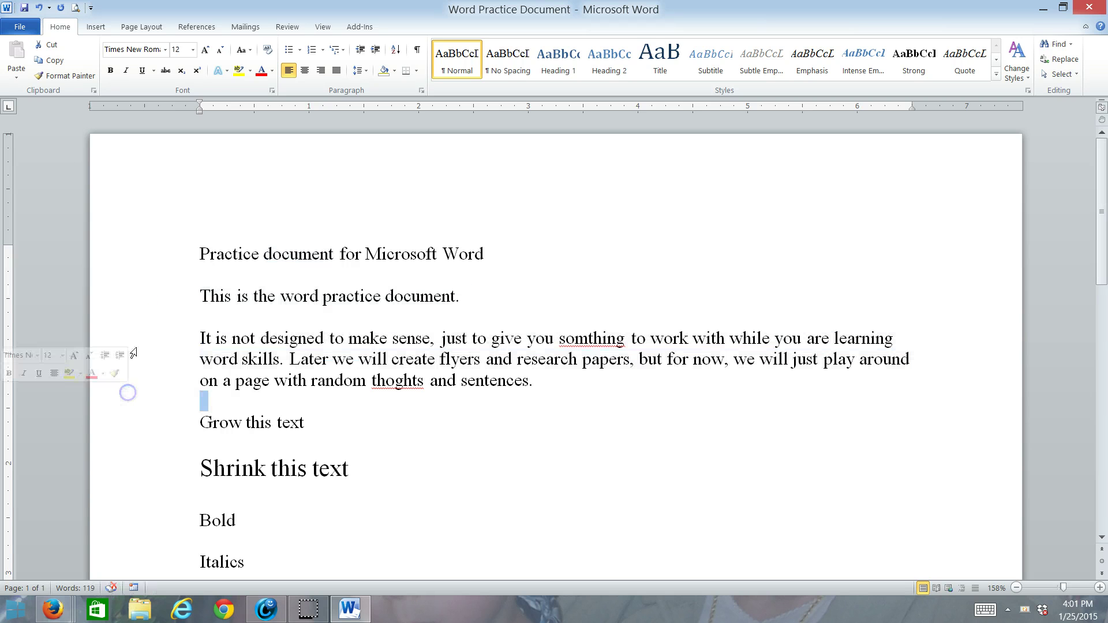
pyautogui.click(123, 382)
pyautogui.click(137, 320)
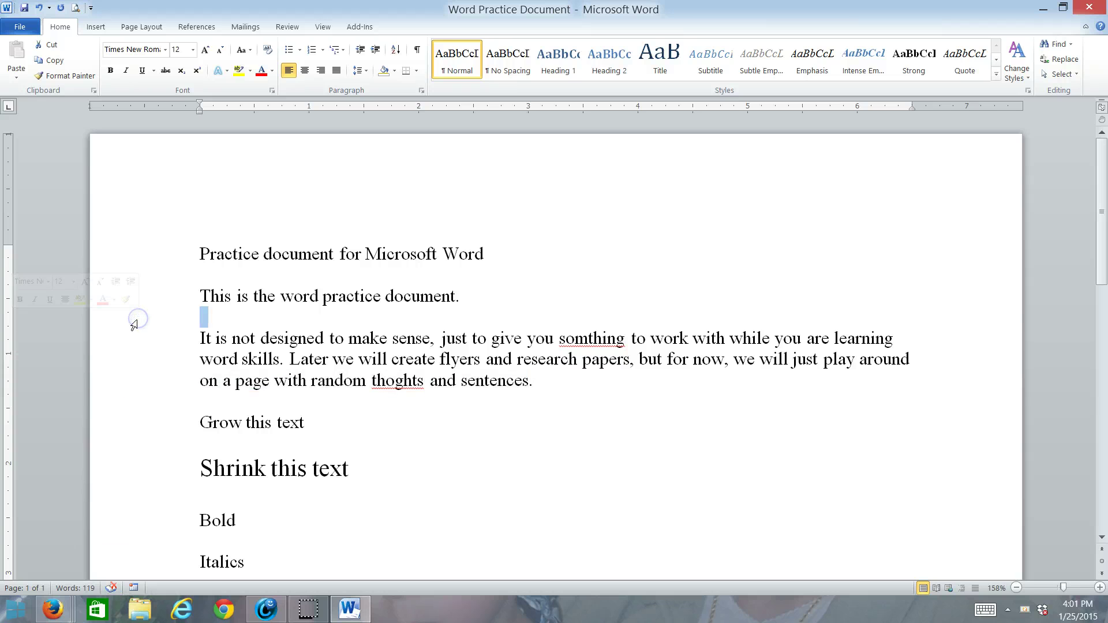
pyautogui.click(179, 314)
pyautogui.click(148, 255)
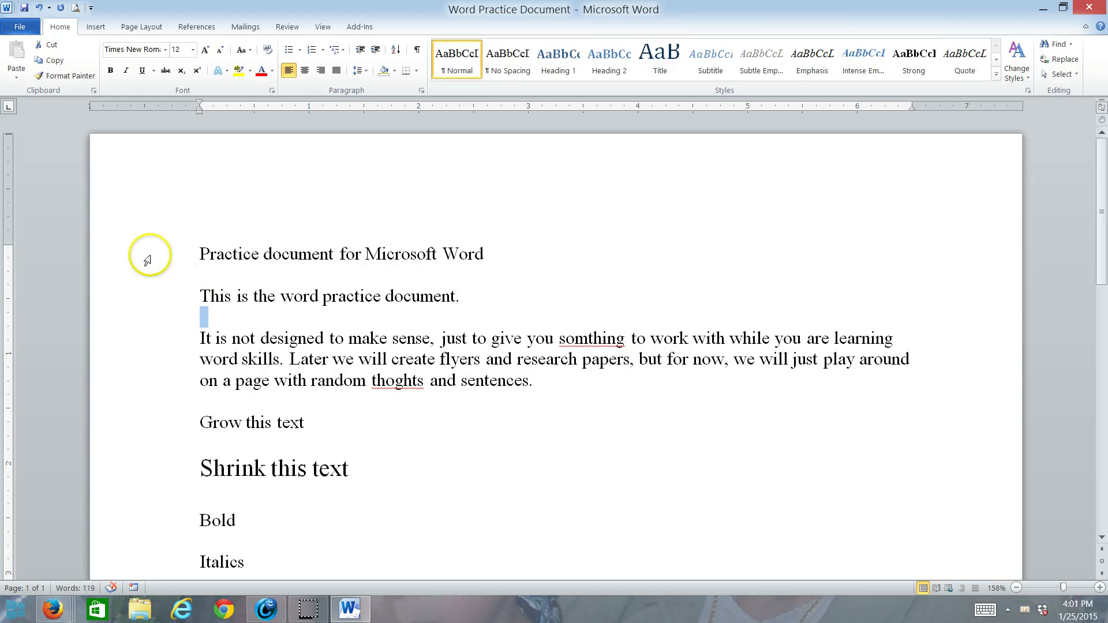
# Select the whole "It is not designed" paragraph, and the block of lines from "This is the word practice document." through "Shrink this text".
pyautogui.doubleClick(138, 355)
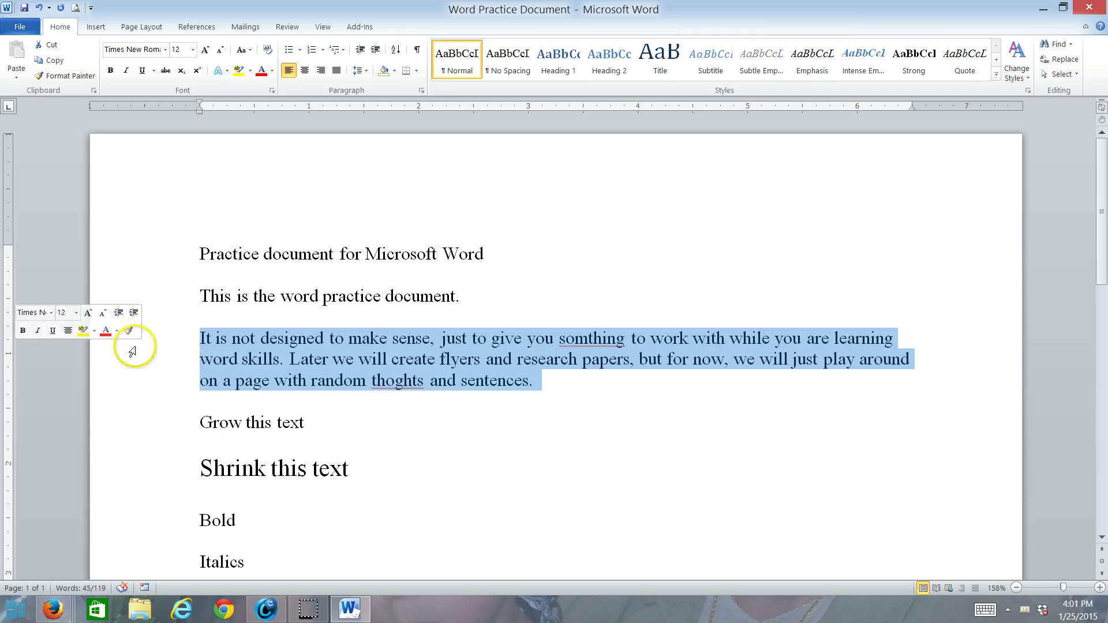
pyautogui.moveTo(164, 297); pyautogui.dragTo(186, 492)
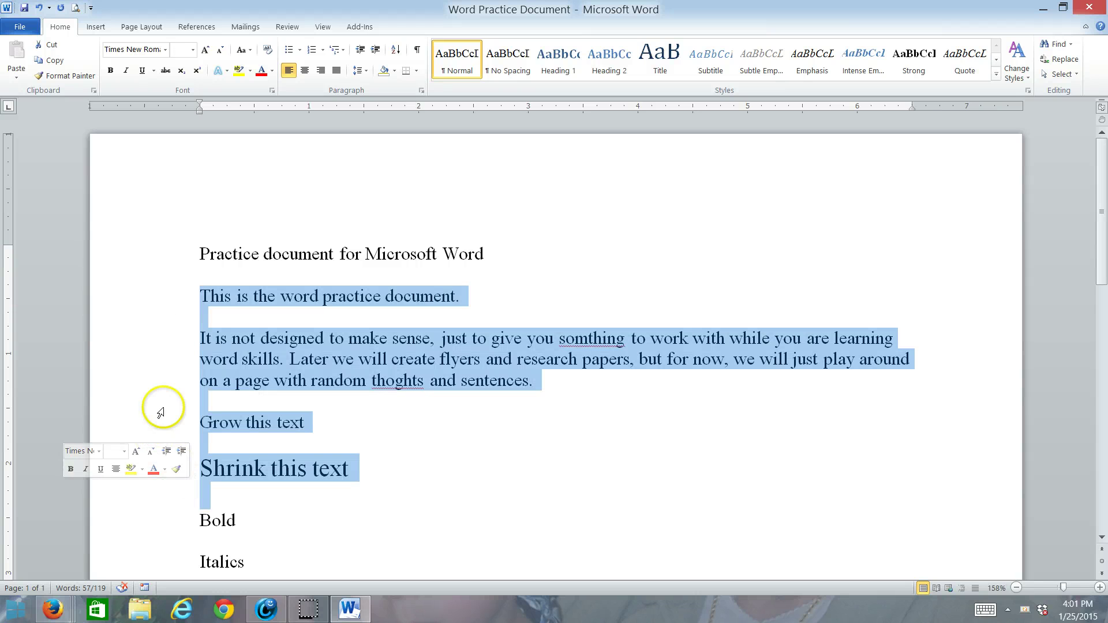
# Select the entire document and check it to the end, and select only the "word skills" line before clearing the selection.
pyautogui.tripleClick(118, 346)
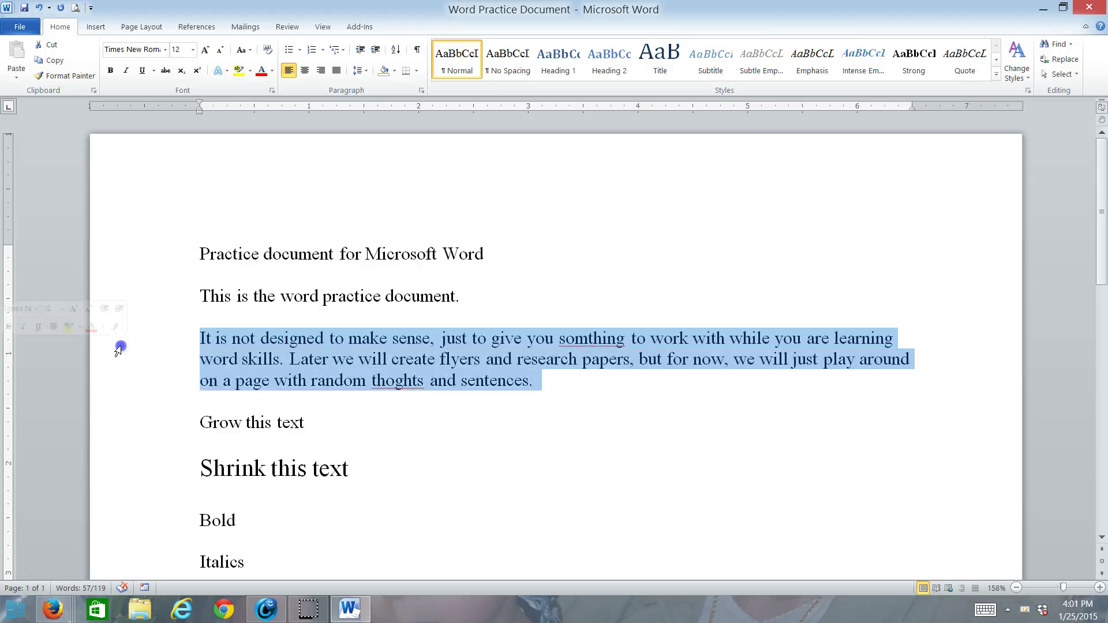
pyautogui.scroll(-10, 136, 421)
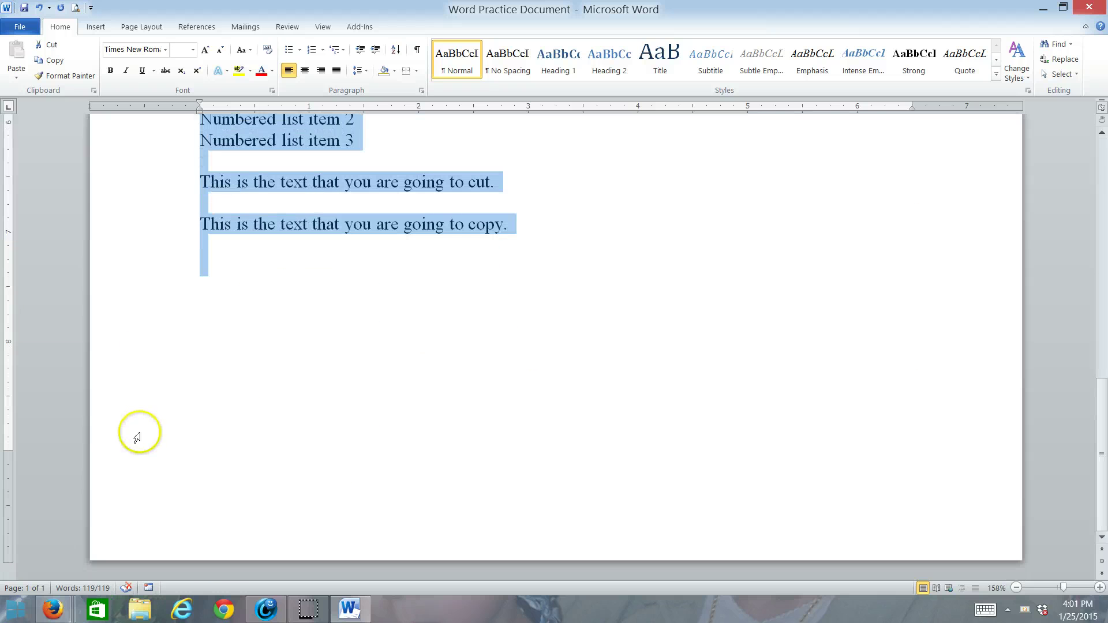
pyautogui.scroll(10, 138, 434)
pyautogui.click(117, 351)
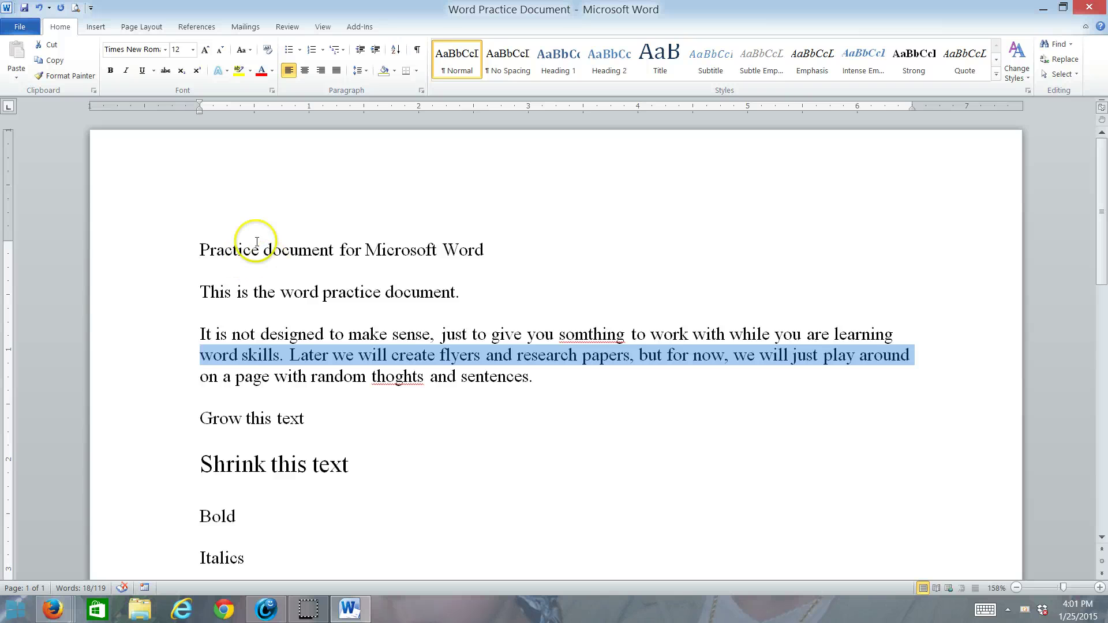
pyautogui.click(202, 241)
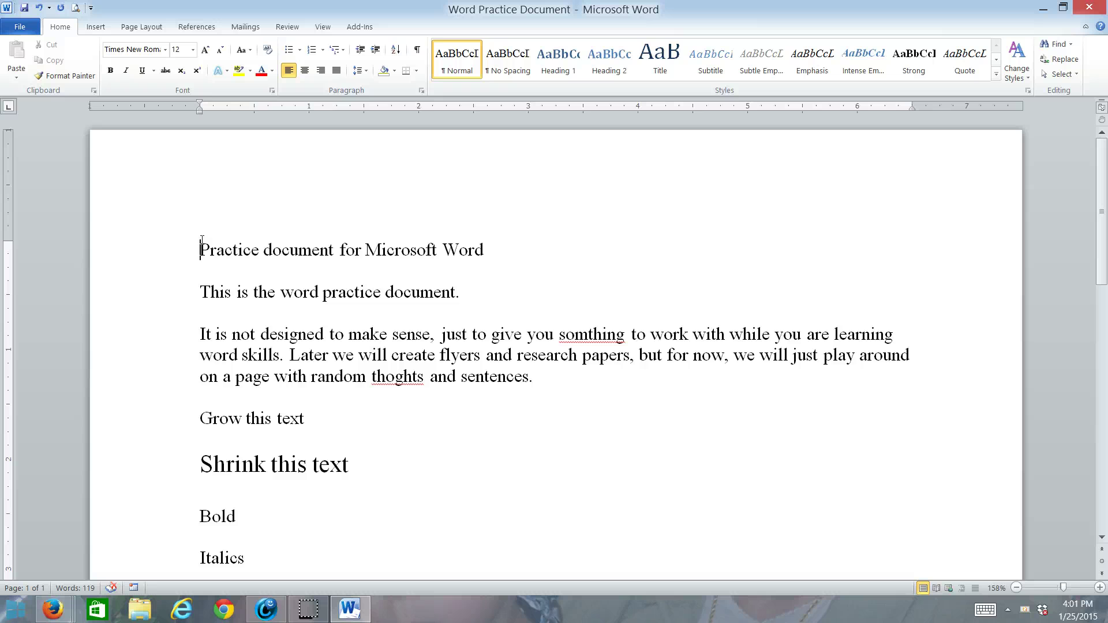
# Highlight the text from the title continuously down to the end of the document, and clear the selection.
pyautogui.moveTo(161, 247); pyautogui.dragTo(331, 339)
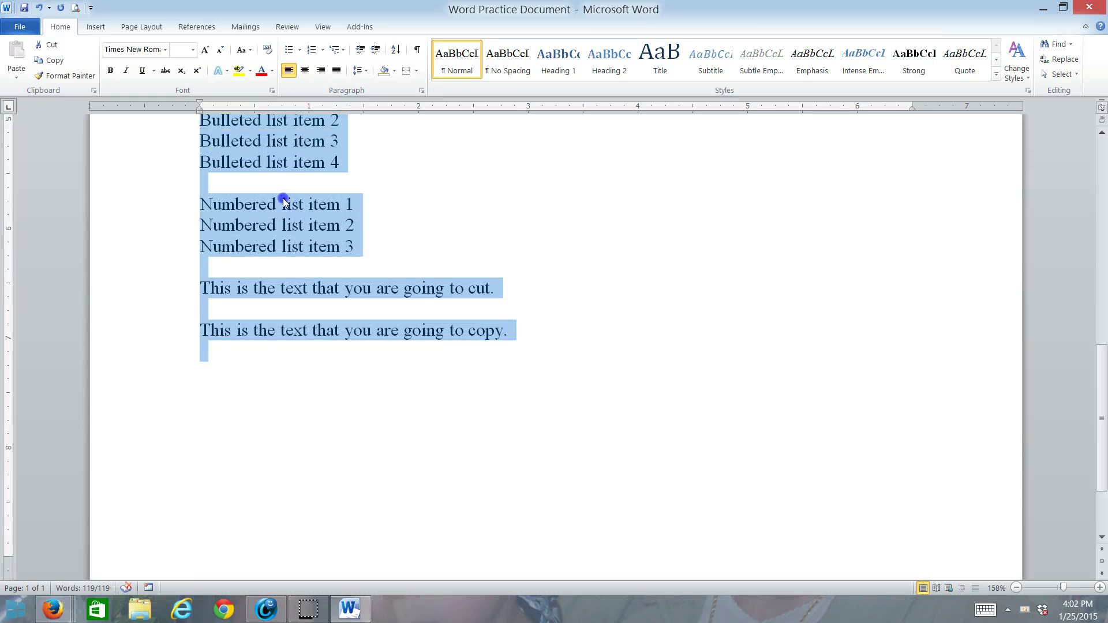
pyautogui.moveTo(291, 124); pyautogui.dragTo(292, 124)
pyautogui.click(369, 150)
# Select the range of text from the start of the title through the word "thoghts" by marking its two ends.
pyautogui.scroll(4, 369, 150)
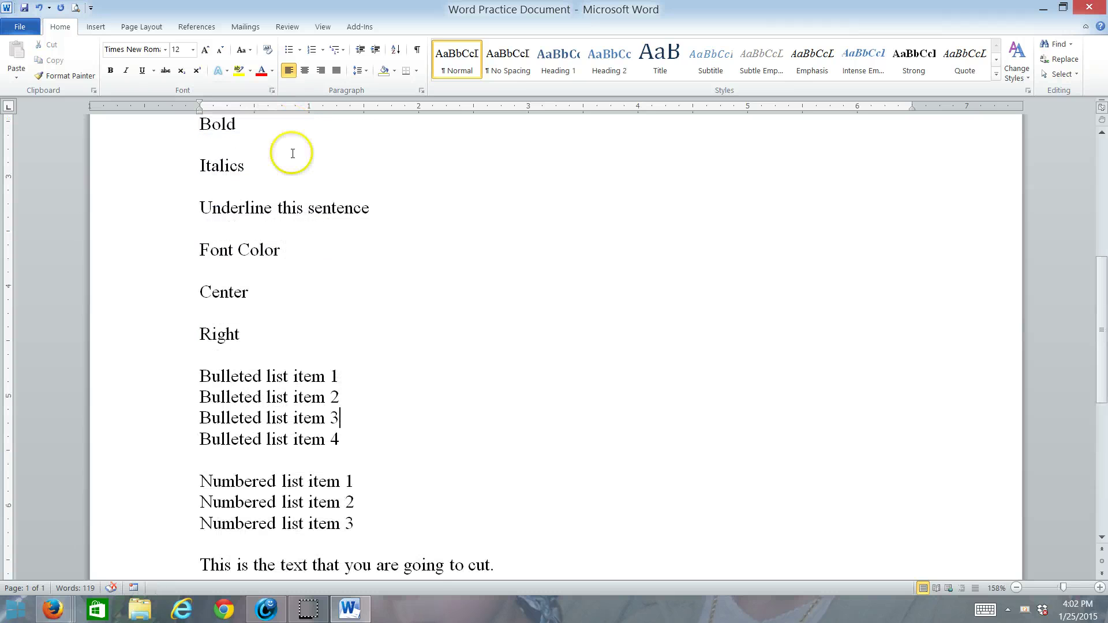
pyautogui.scroll(5, 289, 153)
pyautogui.click(193, 184)
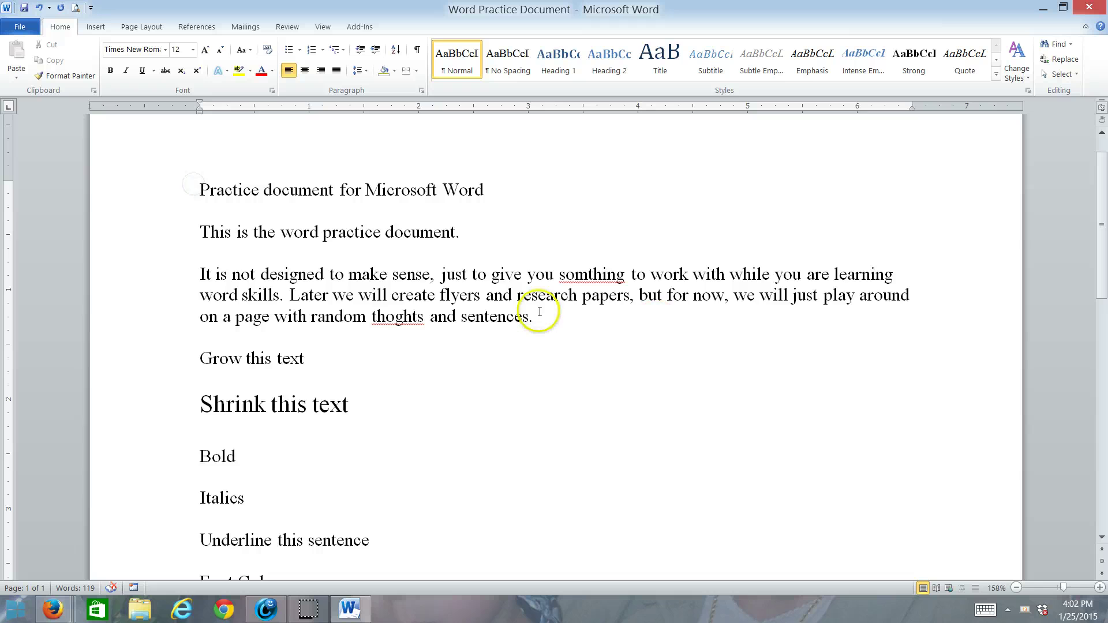
pyautogui.keyDown('shift'); pyautogui.click(424, 316); pyautogui.keyUp('shift')
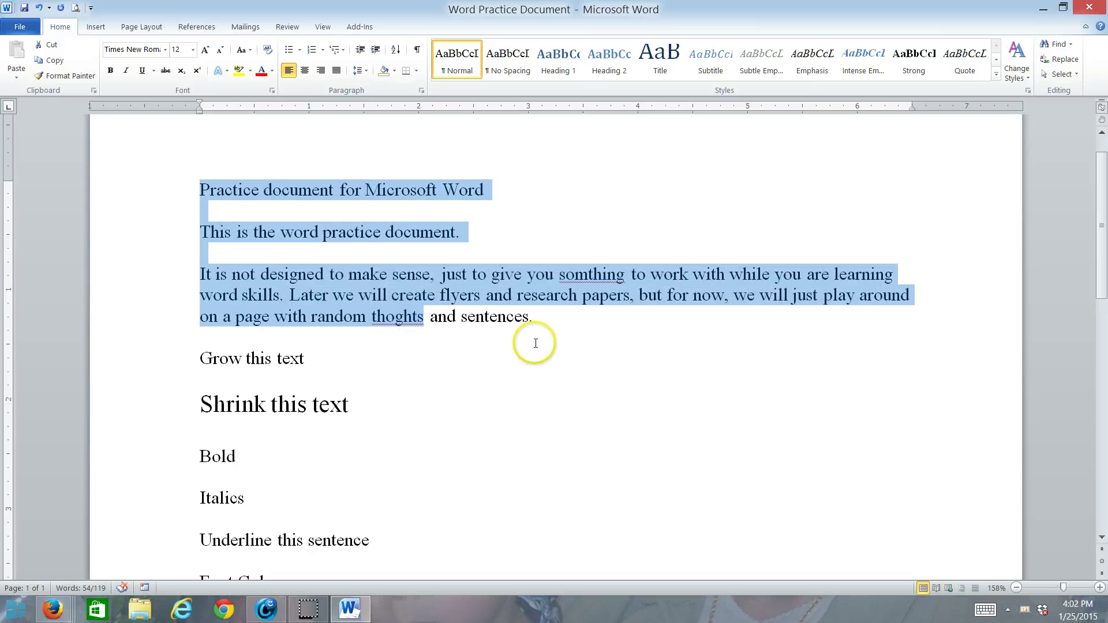
# Extend the selection from the title to "Shrink this text" and "Underline this", shrink it back to "This is the word", and clear it.
pyautogui.keyDown('shift'); pyautogui.click(363, 409); pyautogui.keyUp('shift')
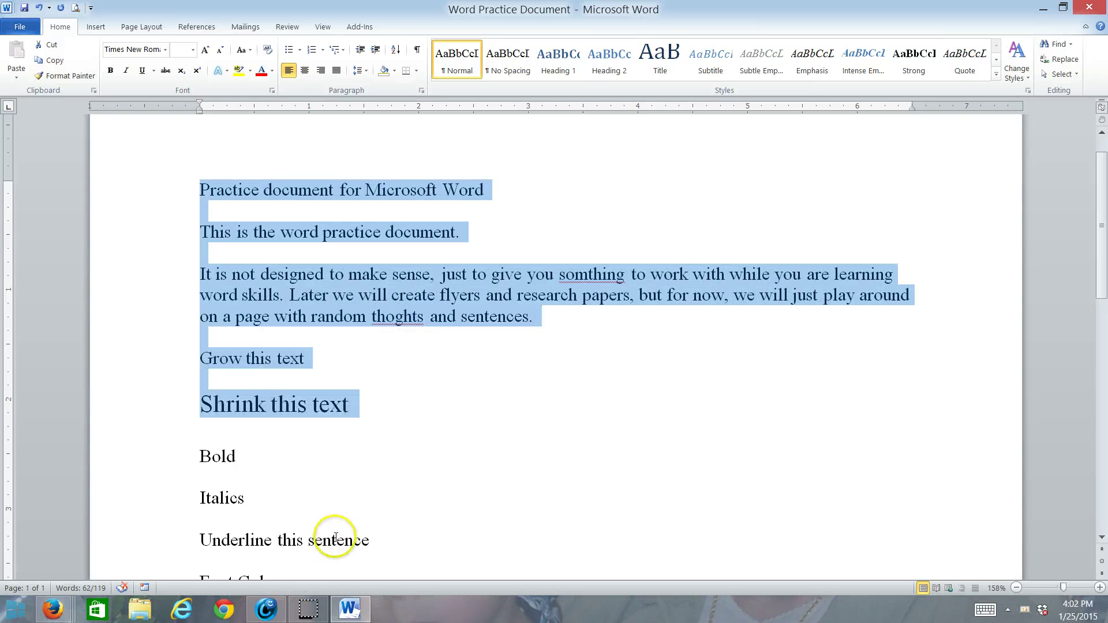
pyautogui.keyDown('shift'); pyautogui.click(306, 540); pyautogui.keyUp('shift')
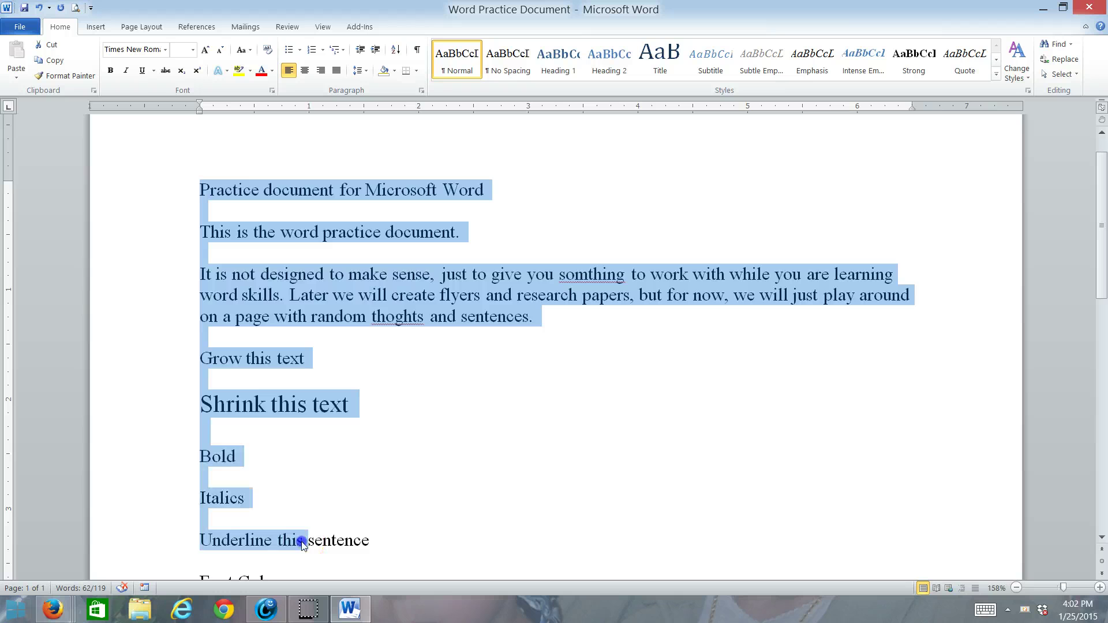
pyautogui.keyDown('shift'); pyautogui.click(305, 358); pyautogui.keyUp('shift')
pyautogui.keyDown('shift'); pyautogui.click(321, 232); pyautogui.keyUp('shift')
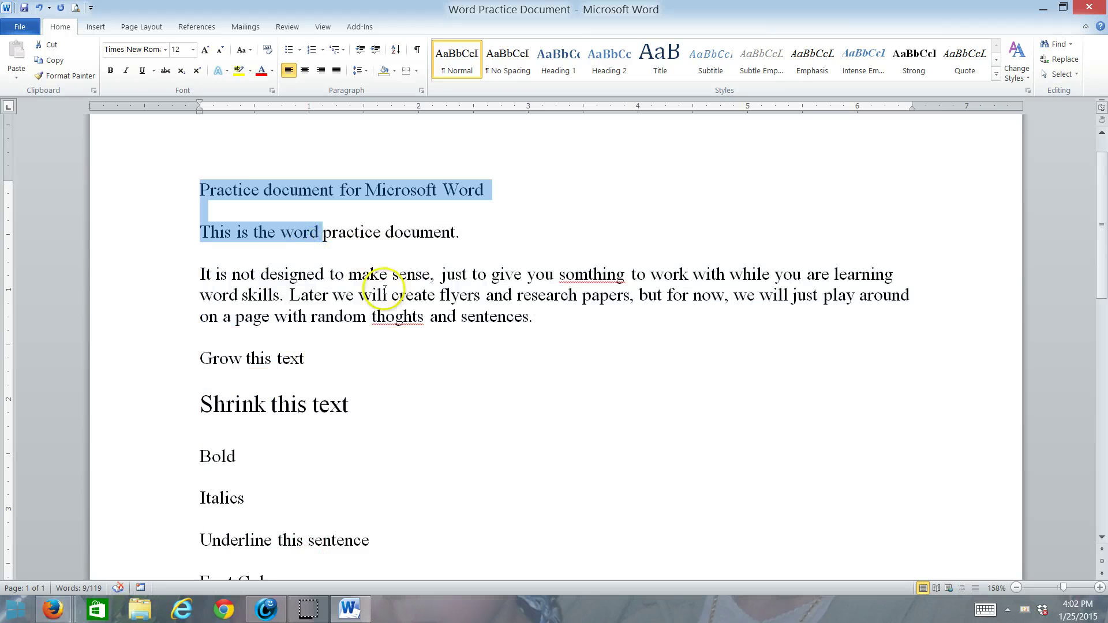
pyautogui.moveTo(363, 216)
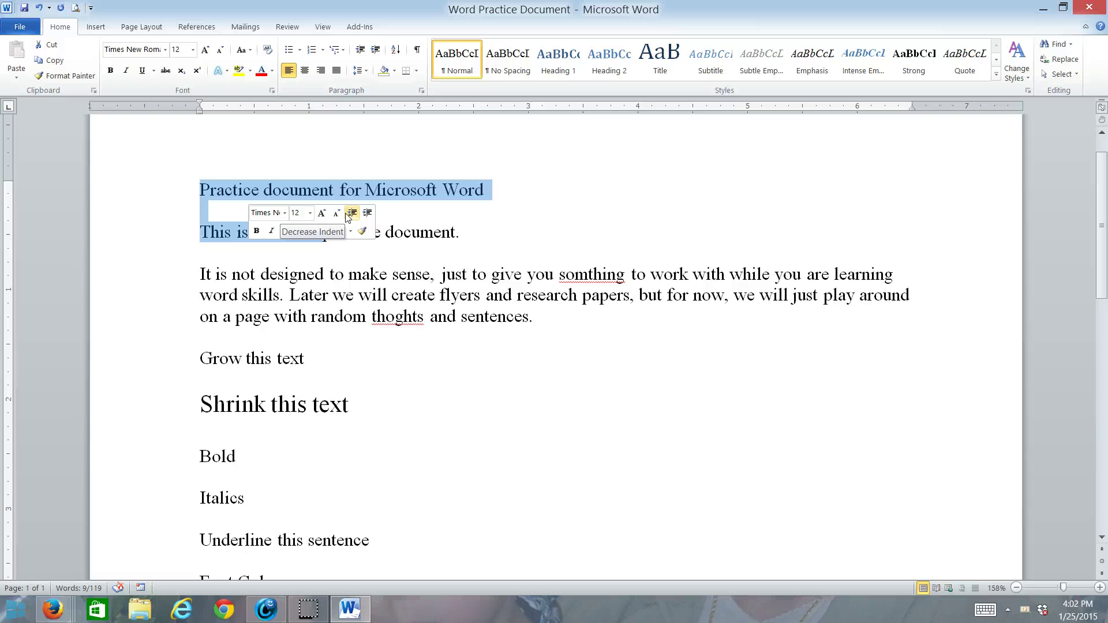
pyautogui.click(337, 214)
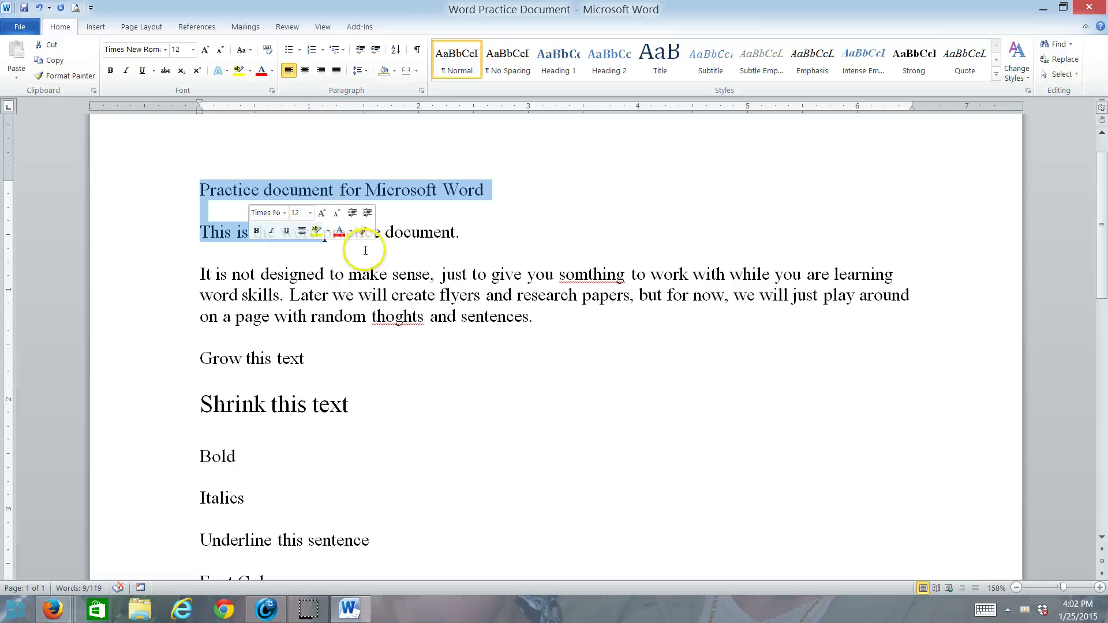
pyautogui.click(396, 332)
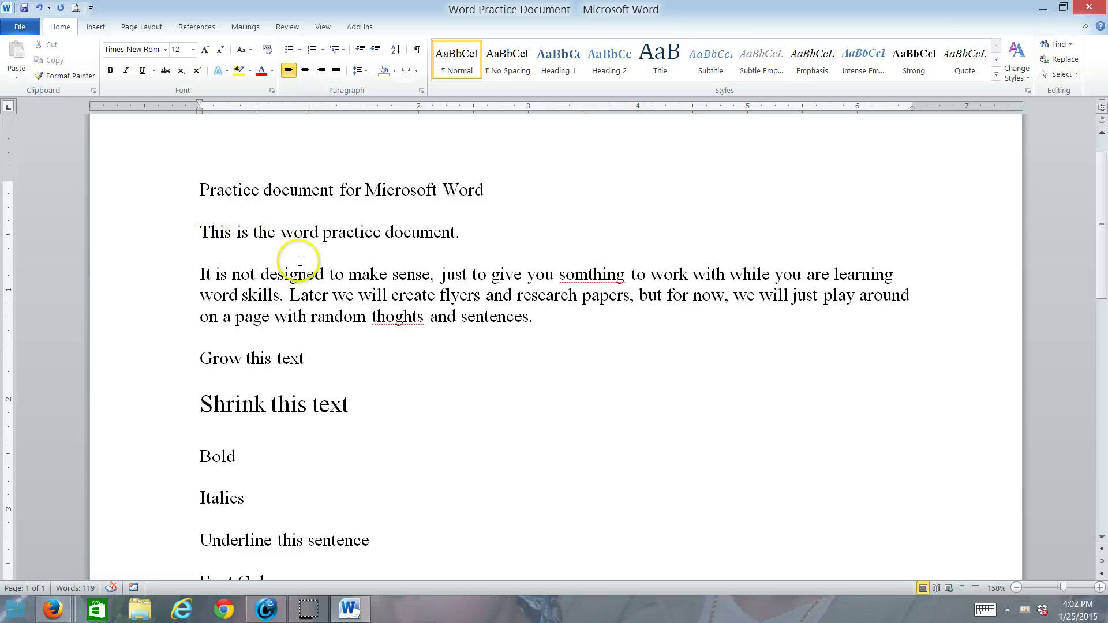
# Select from the start of the title through the word "random" by marking both ends, and save the document.
pyautogui.click(202, 189)
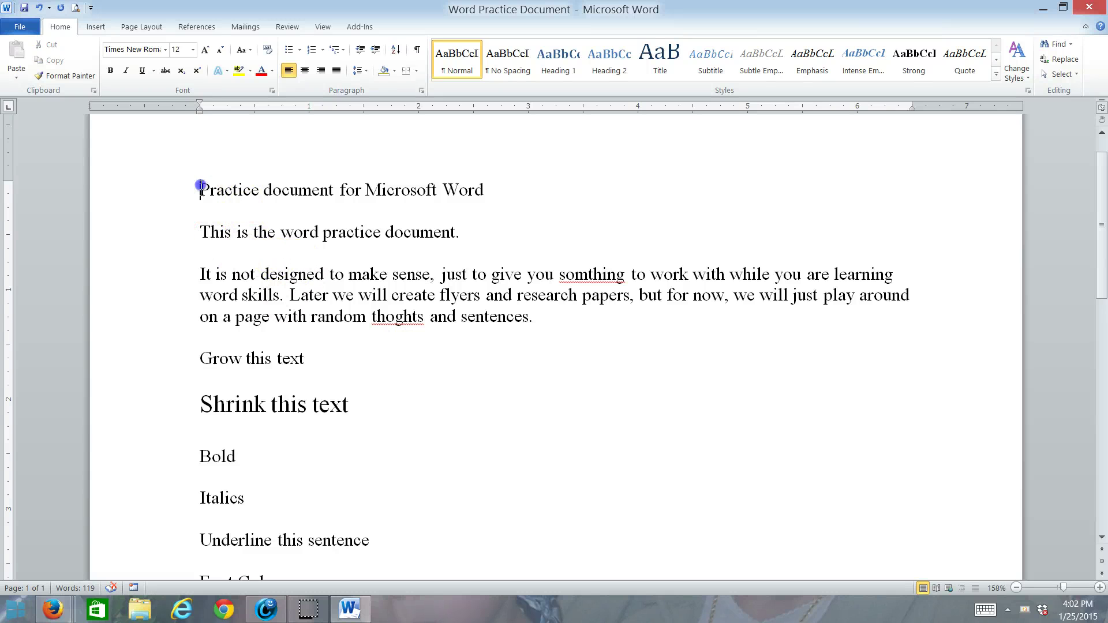
pyautogui.keyDown('shift'); pyautogui.click(367, 319); pyautogui.keyUp('shift')
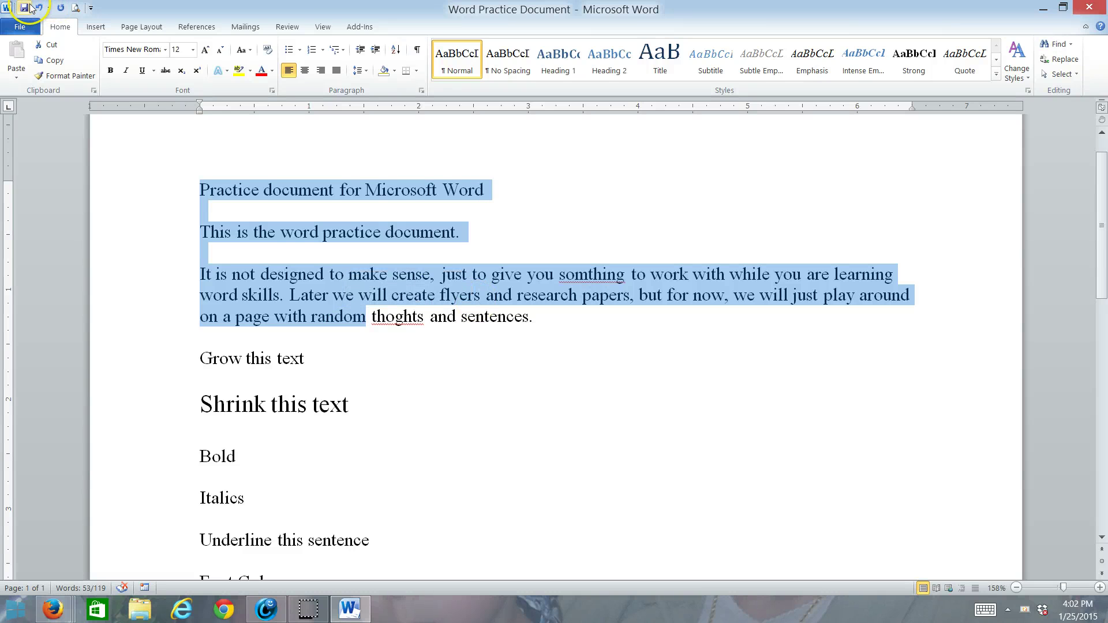
pyautogui.click(26, 8)
pyautogui.moveTo(214, 192); pyautogui.dragTo(215, 200)
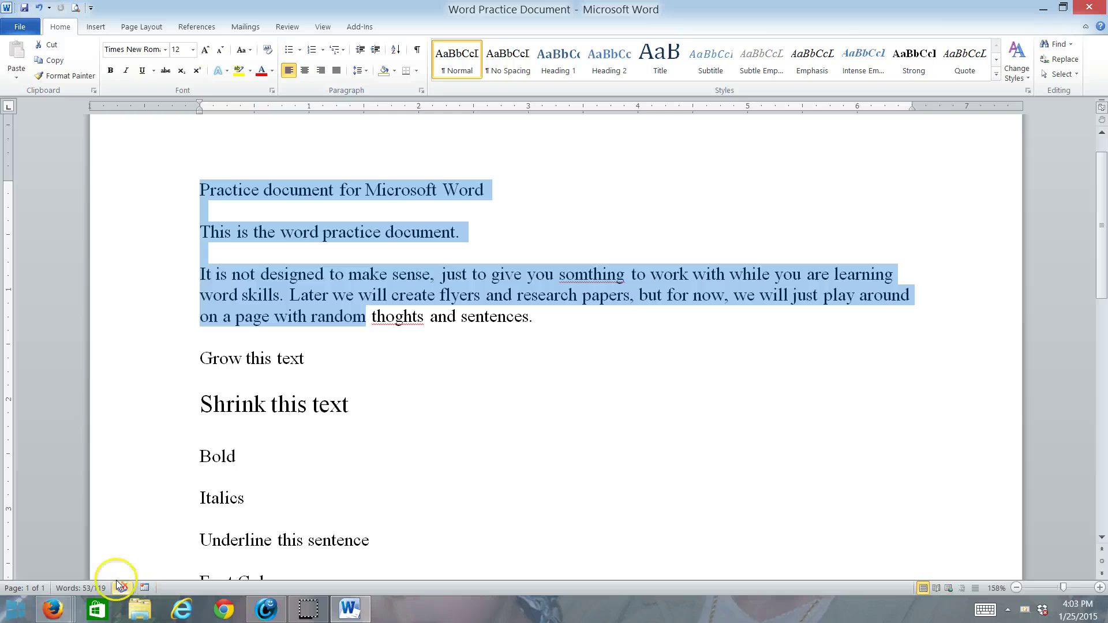
# Switch to the Sakai course site in Firefox and open the Drop Box of LR_CSC 060 30 SP15.
pyautogui.click(53, 608)
pyautogui.click(49, 553)
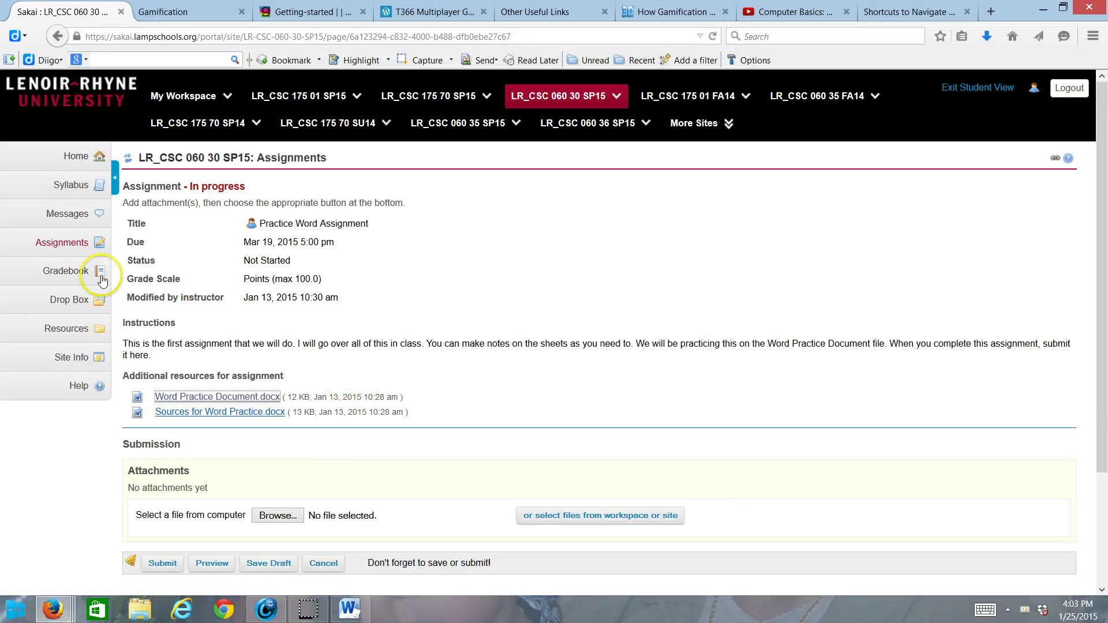
pyautogui.click(62, 309)
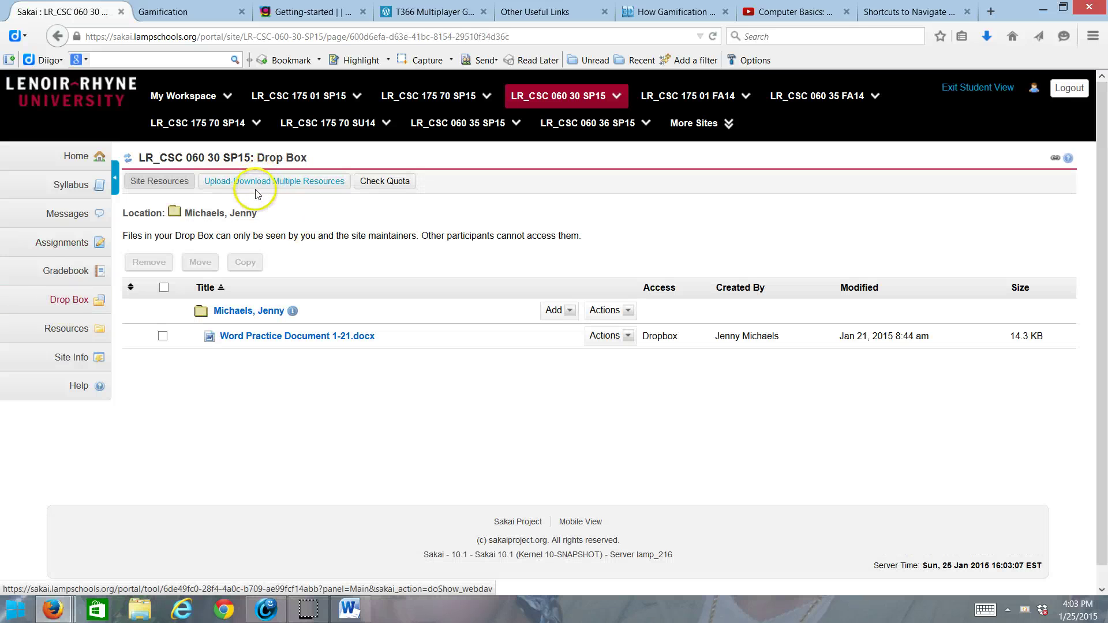
# Start uploading files to the personal Drop Box folder and change the upload method to file browser upload.
pyautogui.click(571, 311)
pyautogui.click(568, 330)
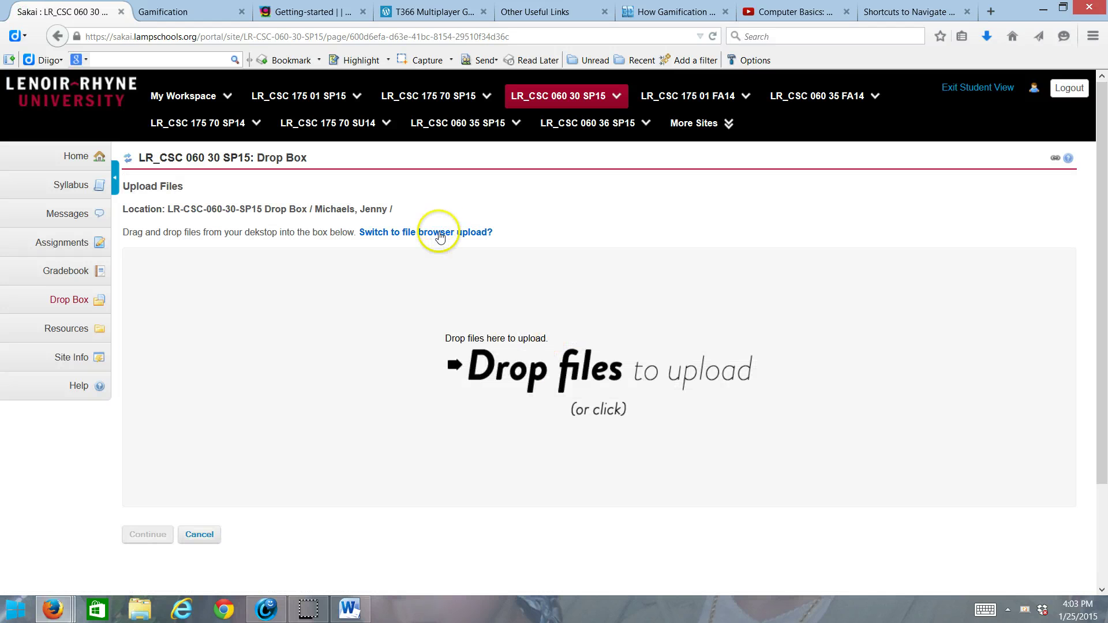
pyautogui.click(439, 233)
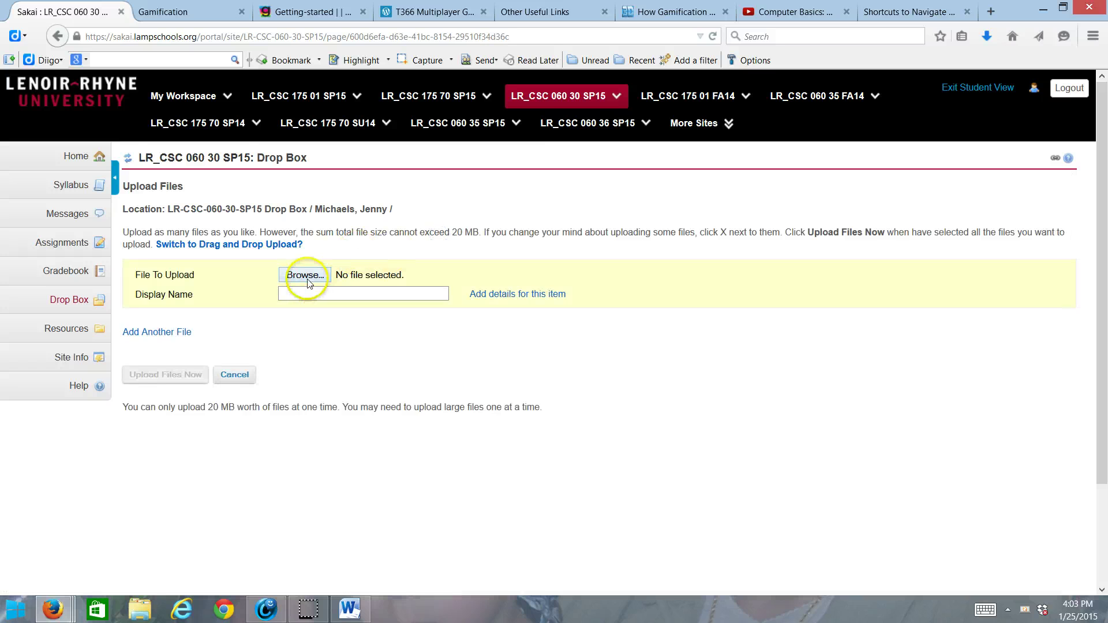
# Choose Word Practice Document from the Documents folder and upload it to the Drop Box under its own file name.
pyautogui.click(306, 275)
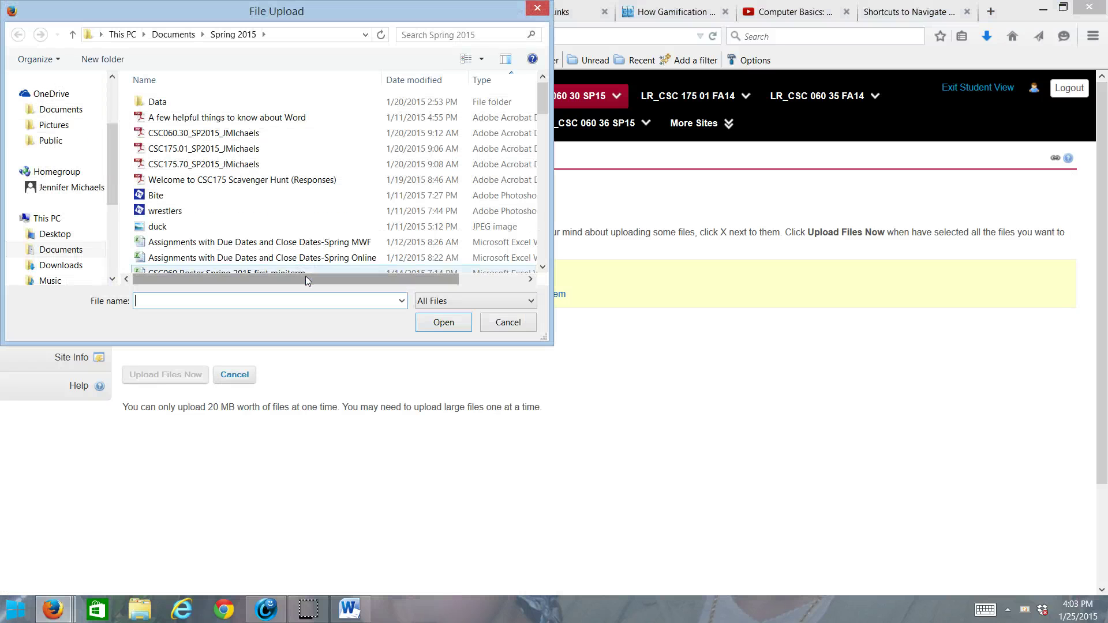
pyautogui.click(176, 34)
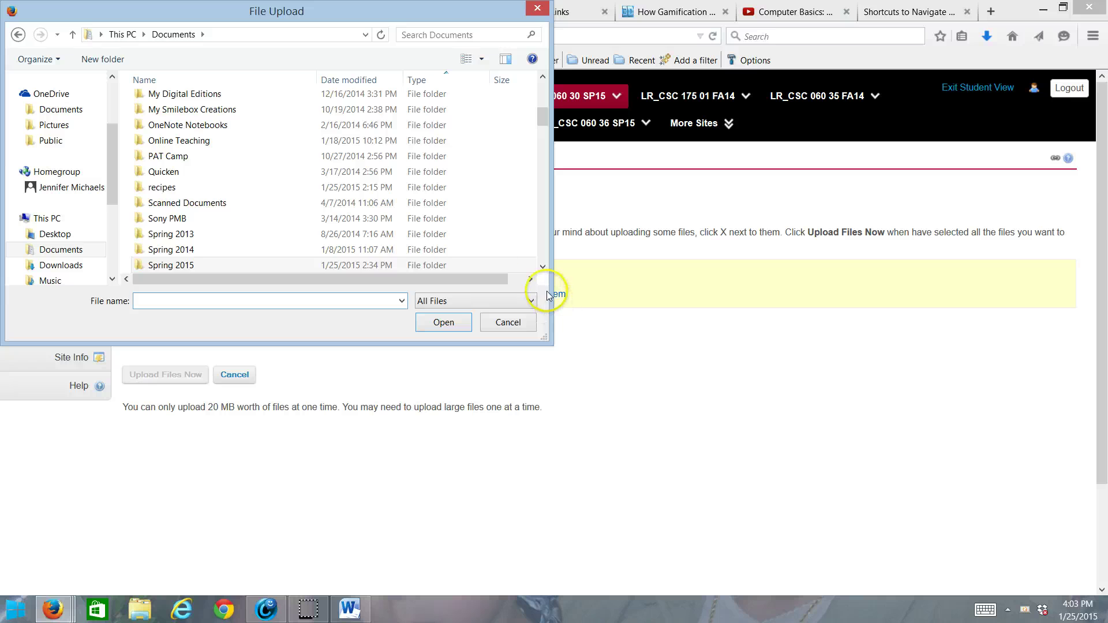
pyautogui.scroll(-5, 542, 251)
pyautogui.scroll(-5, 541, 254)
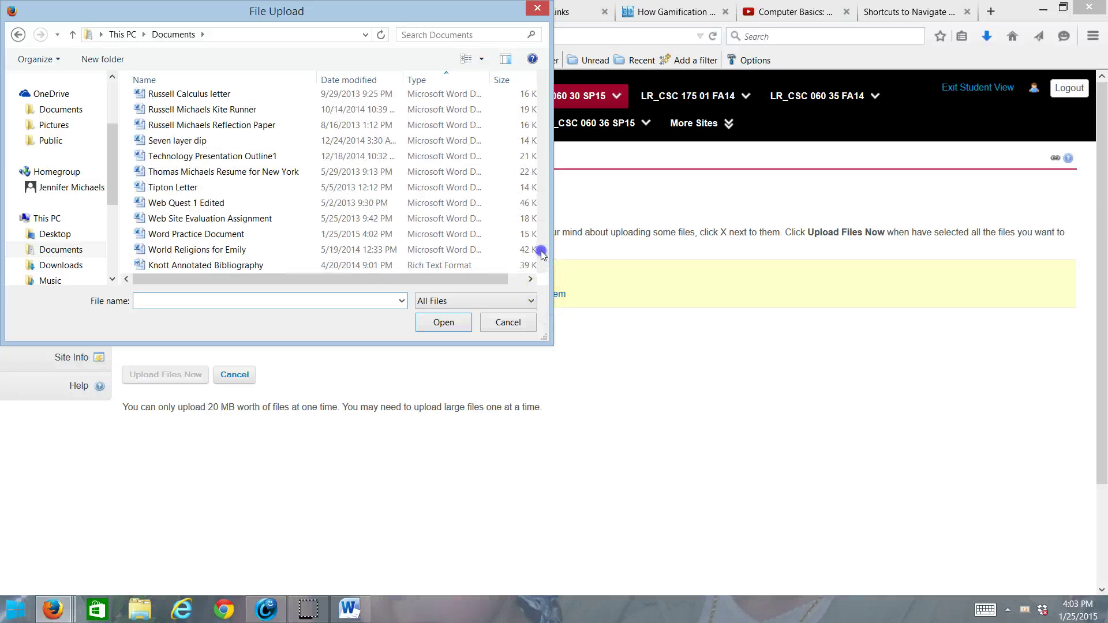
pyautogui.click(266, 233)
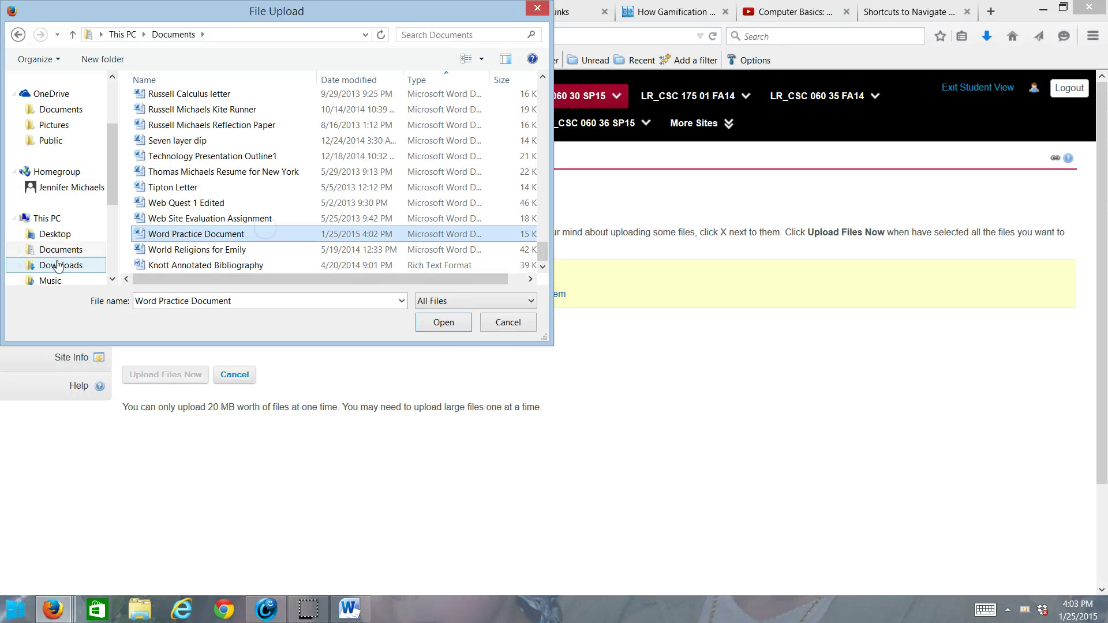
pyautogui.click(442, 322)
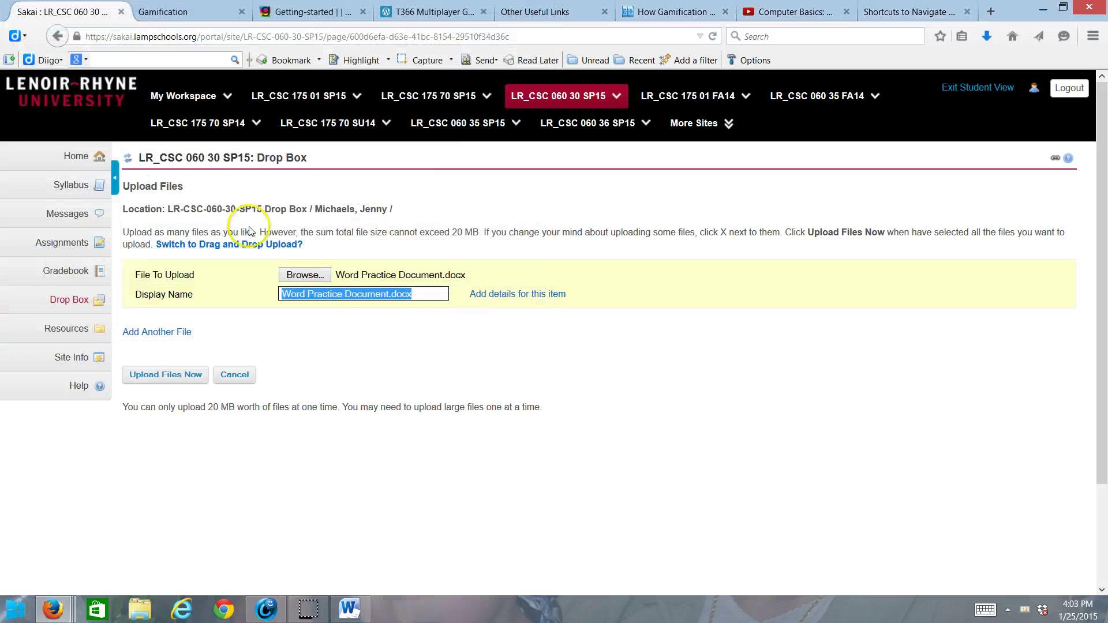
pyautogui.click(157, 374)
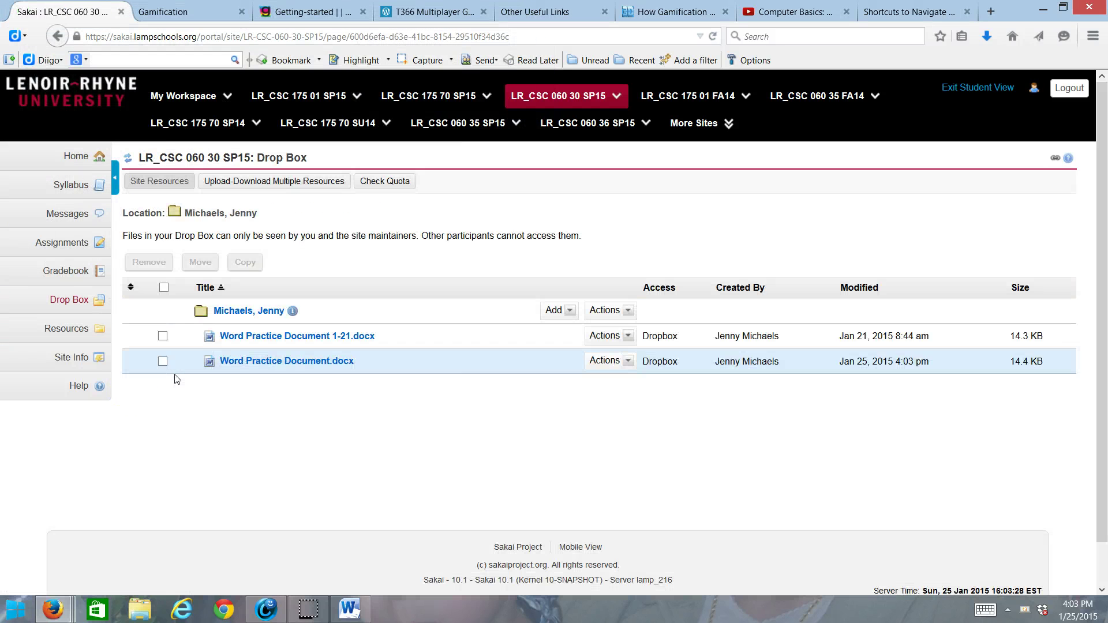